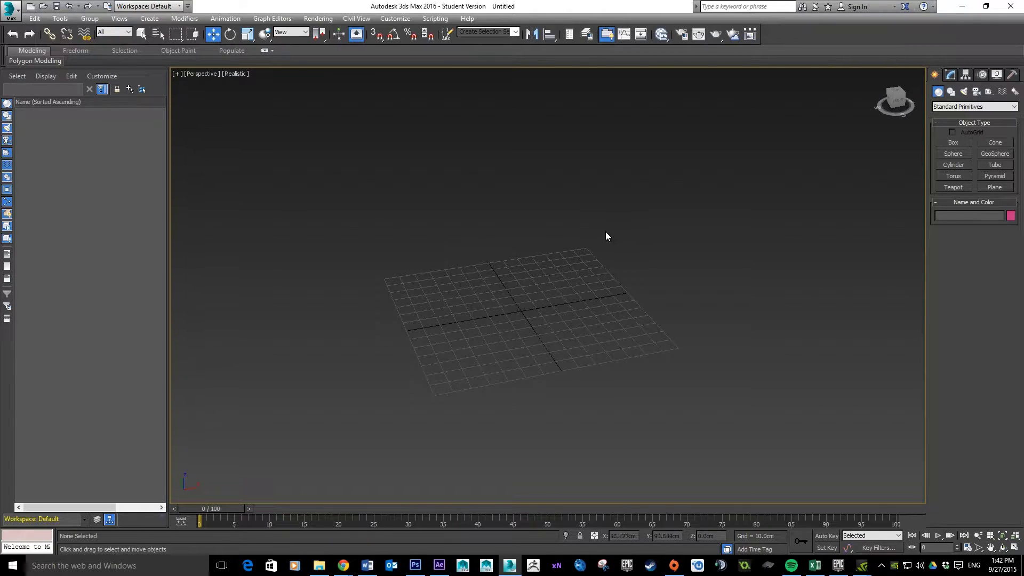
- Create a Biped skeleton, Bip001, standing on the grid, then bring up Unreal's art specifications page
{"action": "middle_click_drag", "start_coordinate": [566, 251], "coordinate": [636, 222], "text": "alt"}
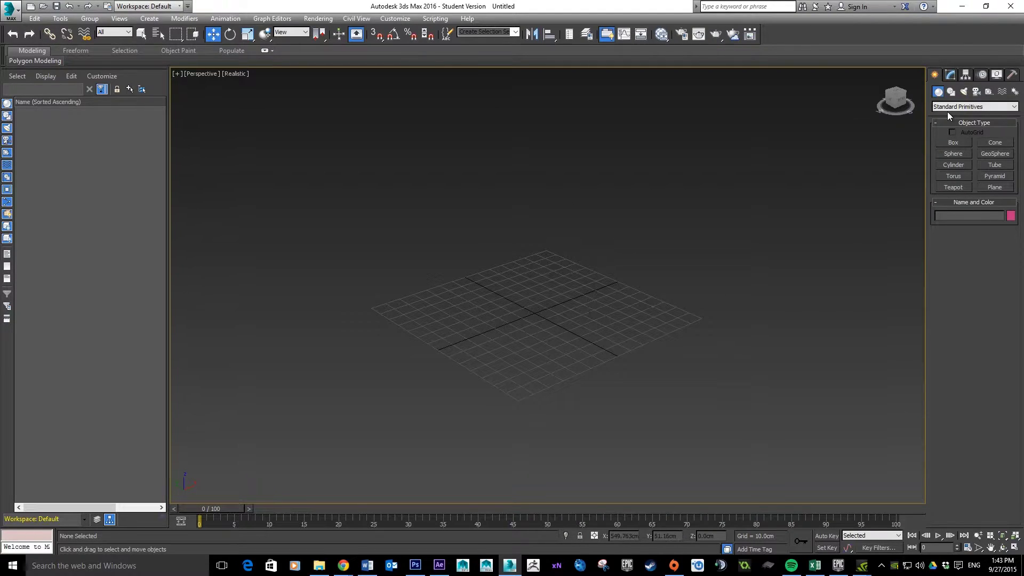
{"action": "left_click", "coordinate": [1014, 93]}
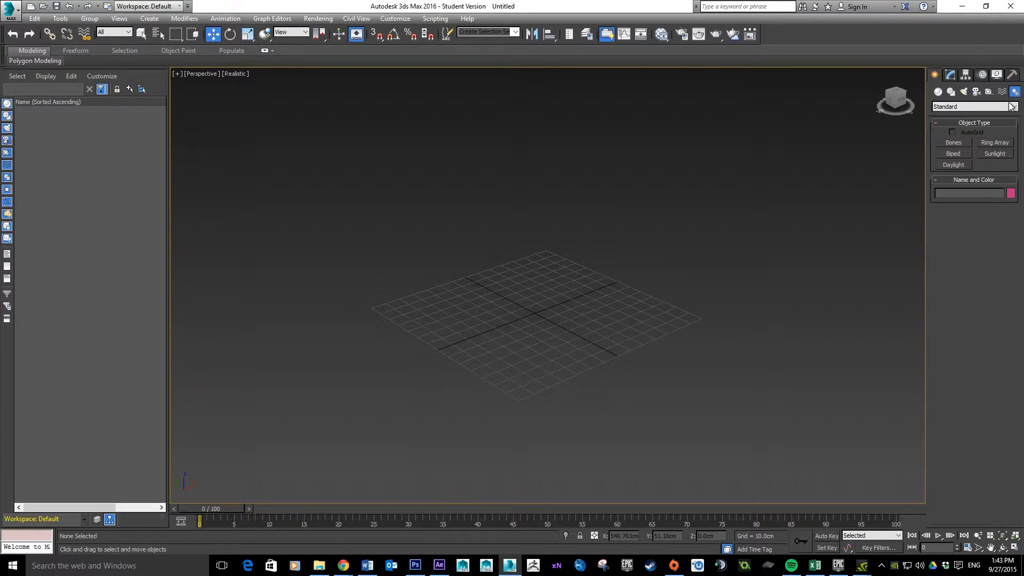
{"action": "left_click", "coordinate": [954, 154]}
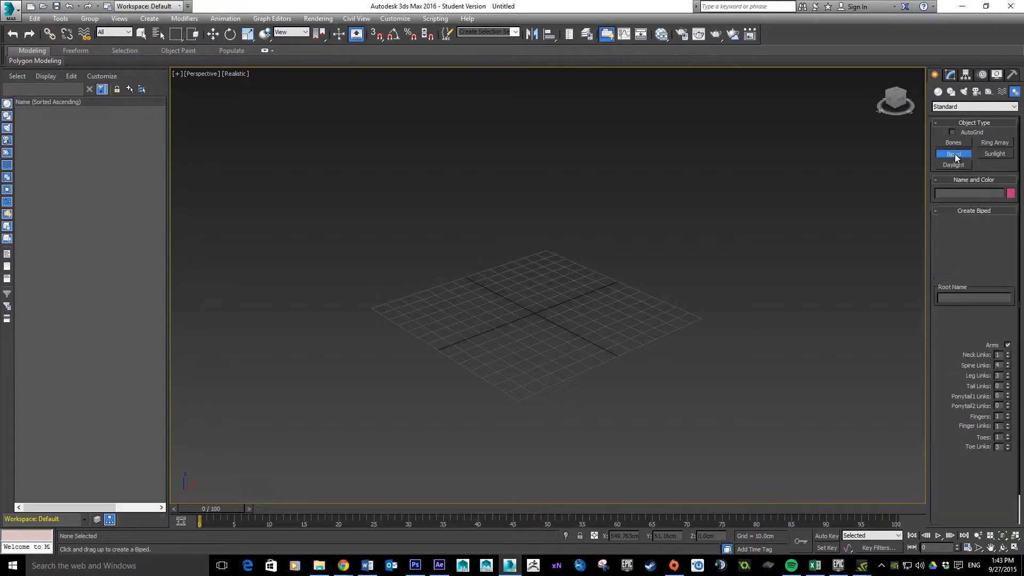
{"action": "left_click_drag", "start_coordinate": [551, 355], "coordinate": [612, 114]}
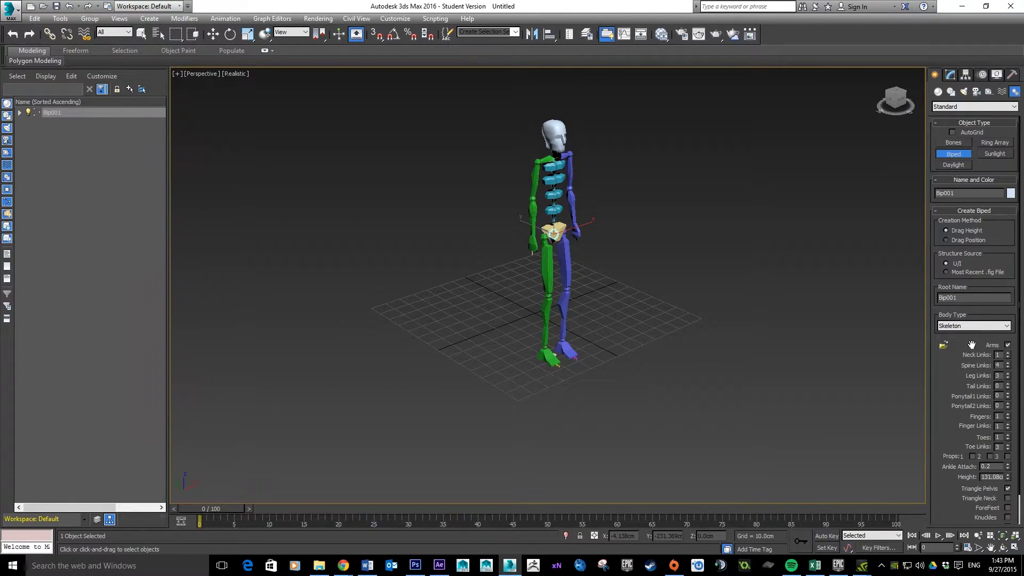
{"action": "scroll", "coordinate": [971, 345], "scroll_direction": "down", "scroll_amount": 2}
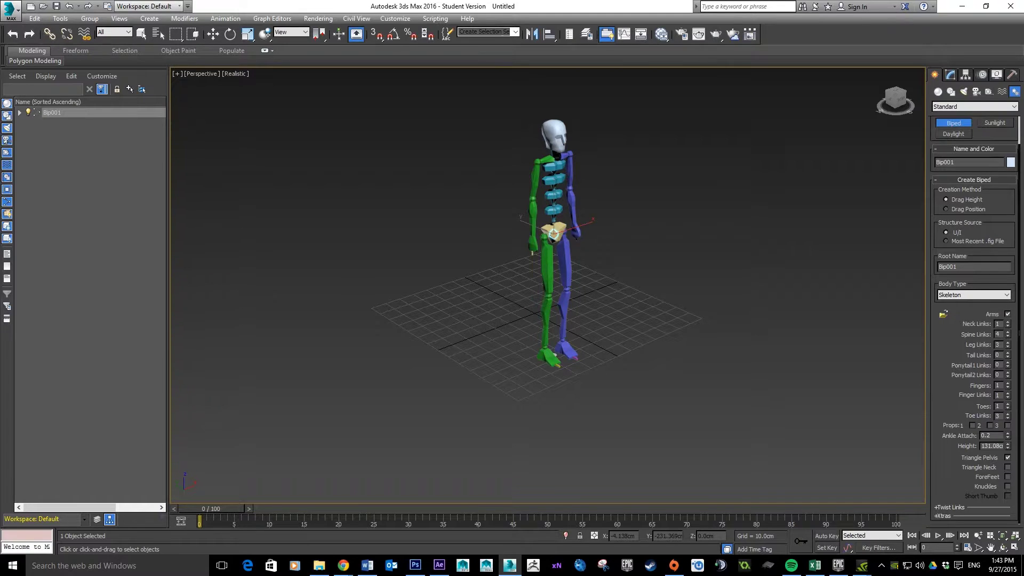
{"action": "left_click", "coordinate": [343, 566]}
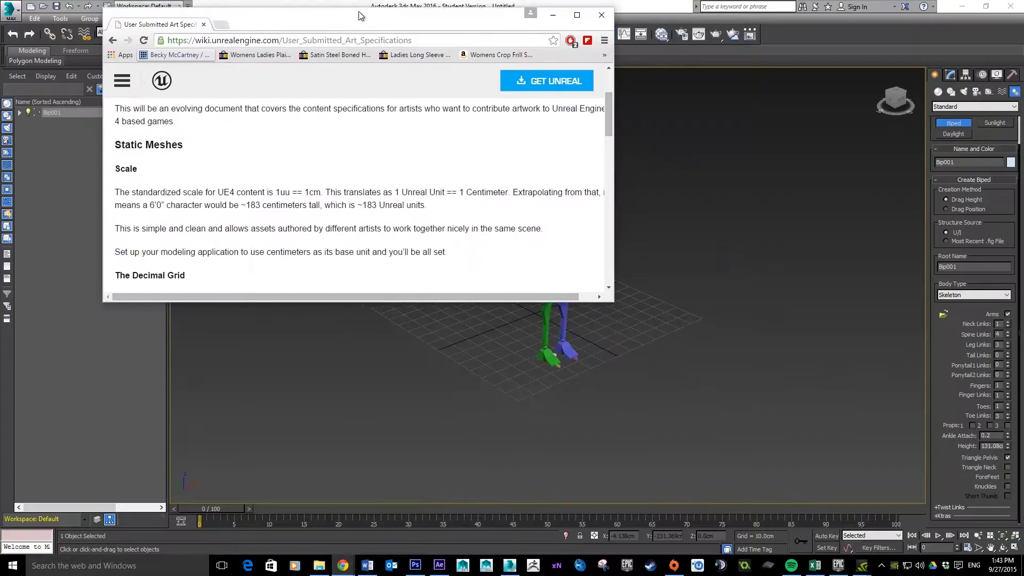
- Minimize the Chrome wiki window to return to the 3ds Max scene with the biped
{"action": "key", "text": "super+Down"}
{"action": "key", "text": "super+Down"}
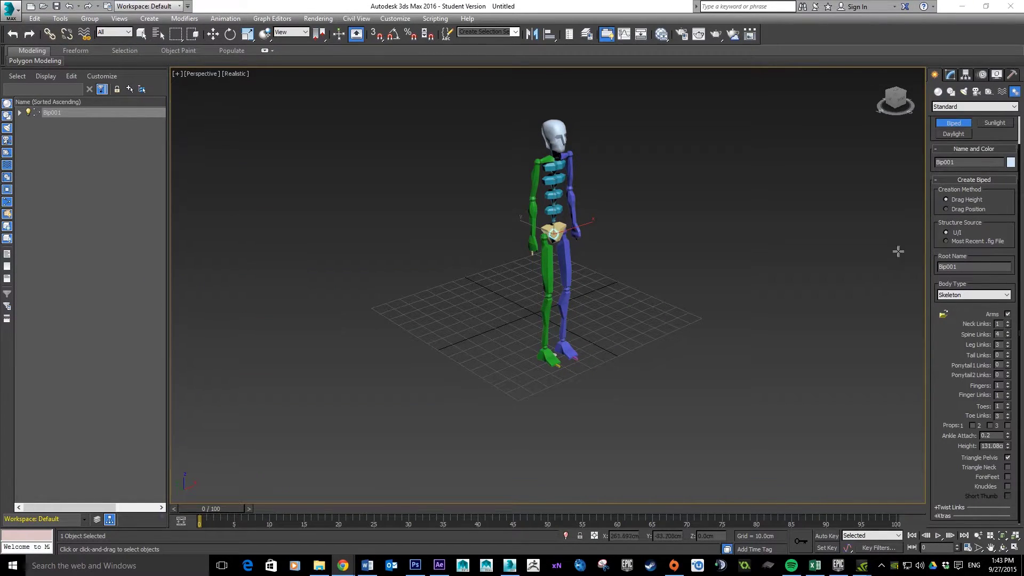
- Set the Bip001 biped's Height to 183 cm and reframe the viewport around it
{"action": "double_click", "coordinate": [983, 446]}
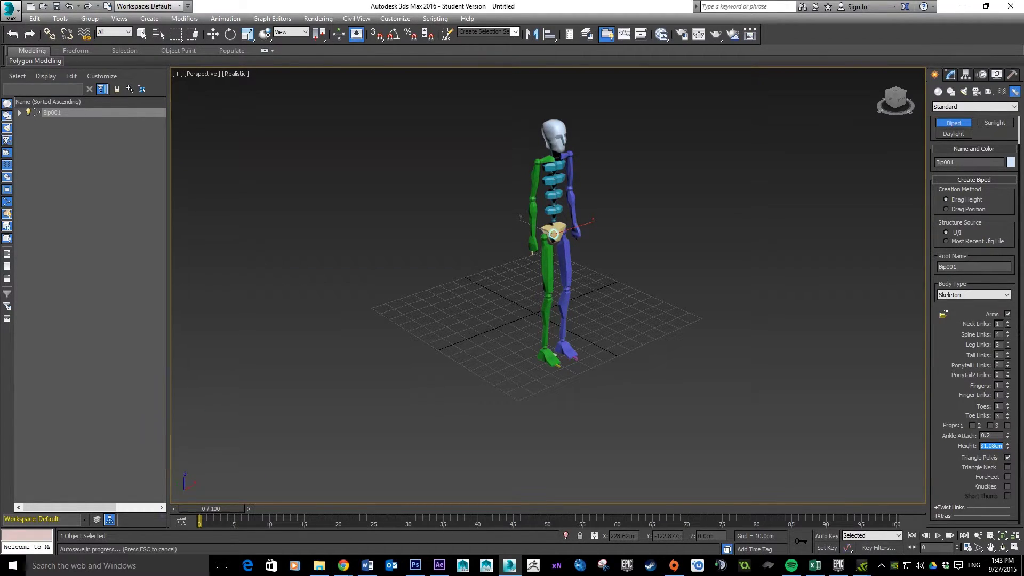
{"action": "type", "text": "1"}
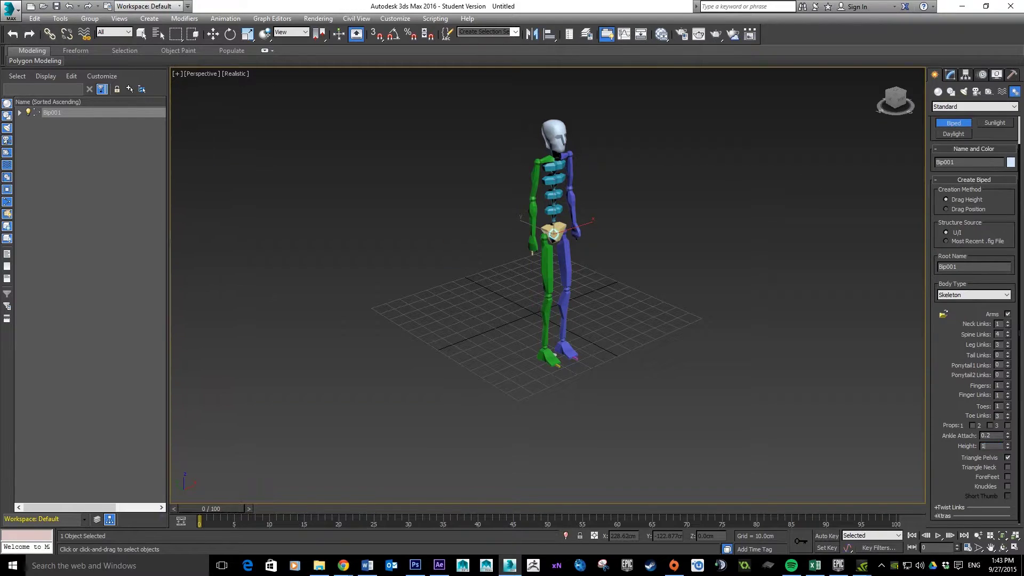
{"action": "type", "text": "83"}
{"action": "key", "text": "Return"}
{"action": "scroll", "coordinate": [678, 212], "scroll_direction": "down", "scroll_amount": 3}
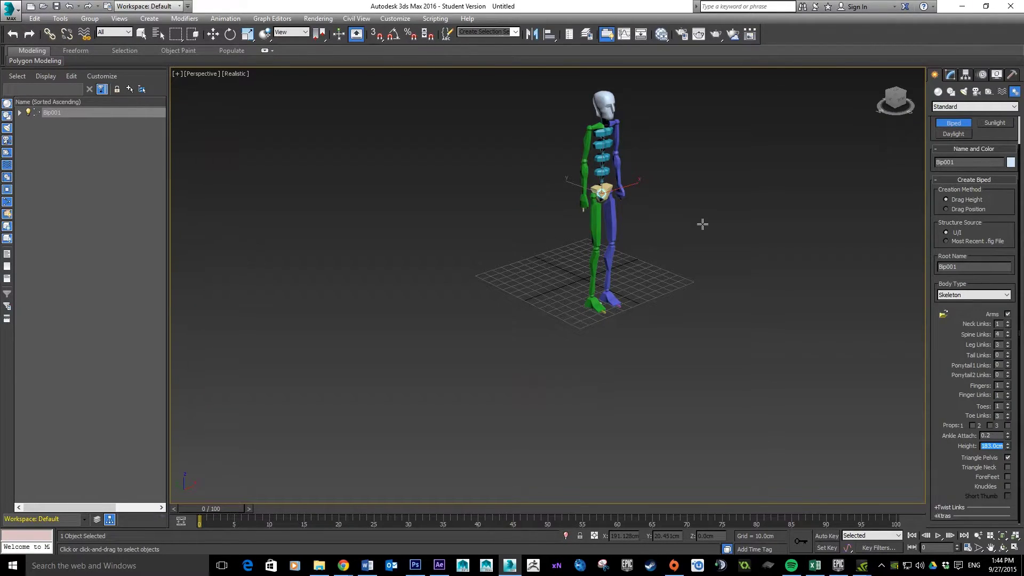
{"action": "middle_click_drag", "start_coordinate": [704, 220], "coordinate": [719, 265]}
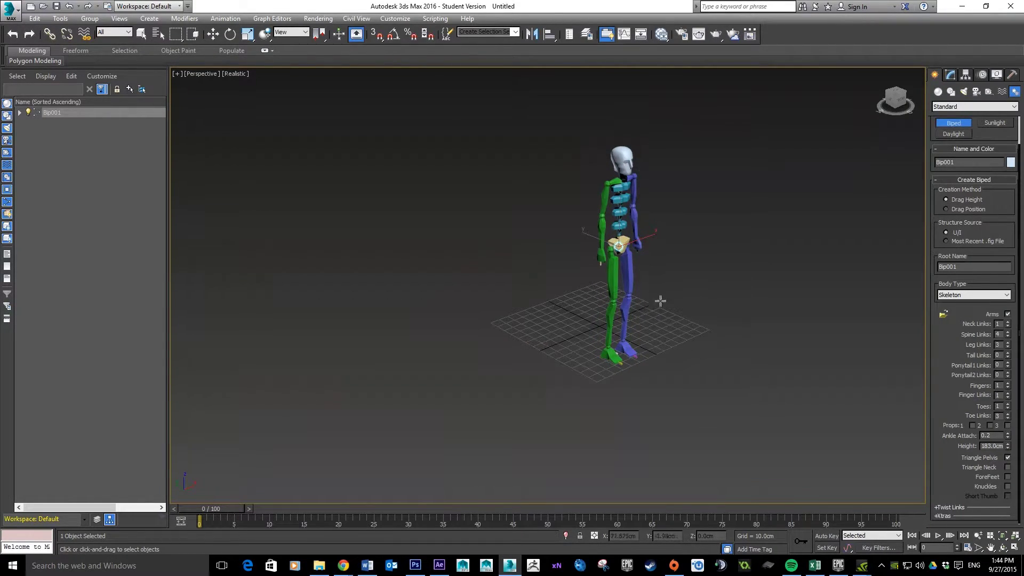
{"action": "key", "text": "alt+Tab"}
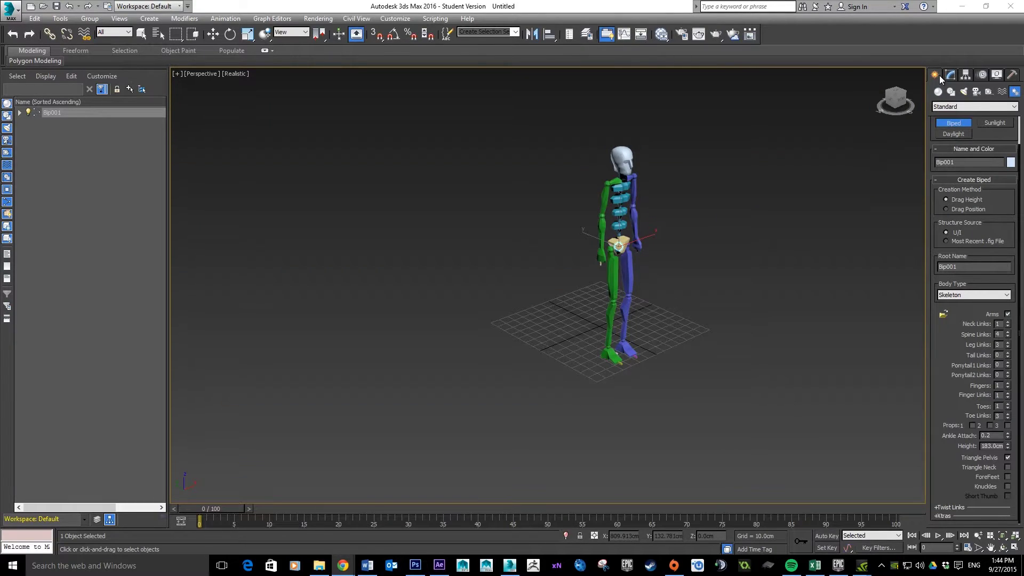
{"action": "scroll", "coordinate": [998, 180], "scroll_direction": "up", "scroll_amount": 1}
{"action": "scroll", "coordinate": [995, 175], "scroll_direction": "up", "scroll_amount": 1}
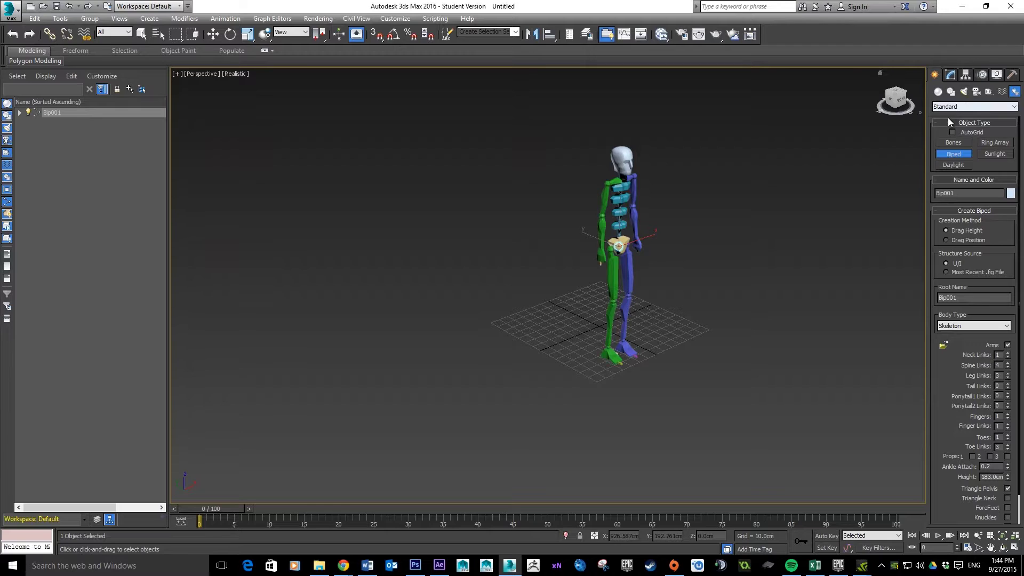
- Create a Box standard primitive beside the biped as a wall
{"action": "left_click", "coordinate": [938, 92]}
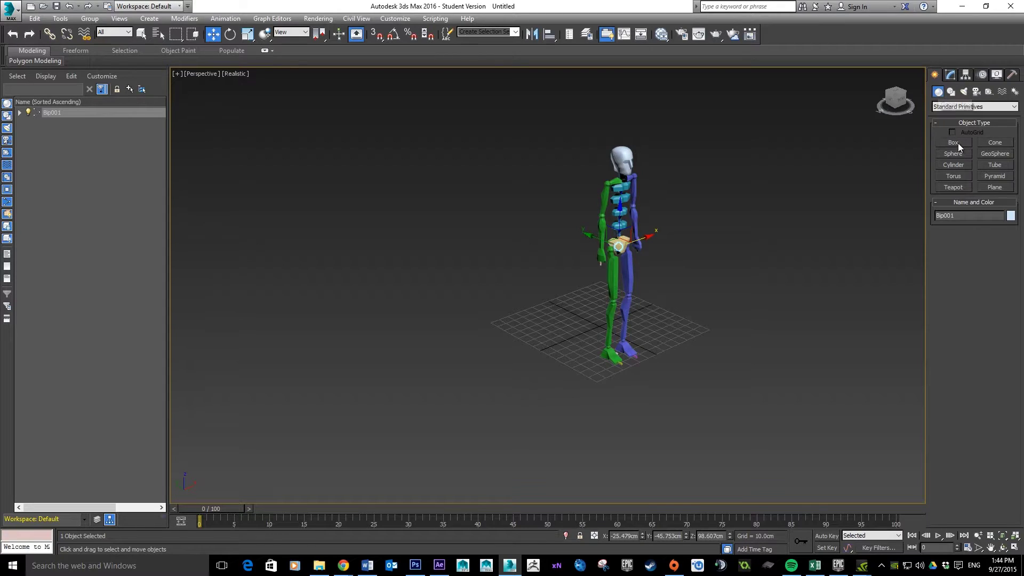
{"action": "left_click", "coordinate": [954, 142]}
{"action": "left_click_drag", "start_coordinate": [521, 323], "coordinate": [683, 265]}
{"action": "scroll", "coordinate": [681, 162], "scroll_direction": "down", "scroll_amount": 3}
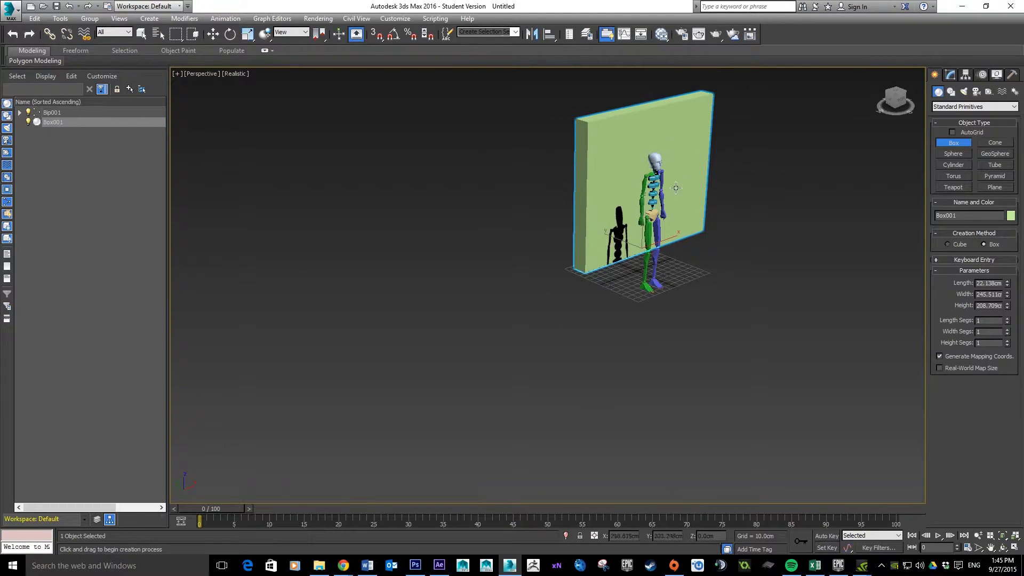
- Set the box's Height to 280 cm, correcting an initial 278 entry
{"action": "double_click", "coordinate": [987, 306]}
{"action": "type", "text": "278"}
{"action": "key", "text": "Return"}
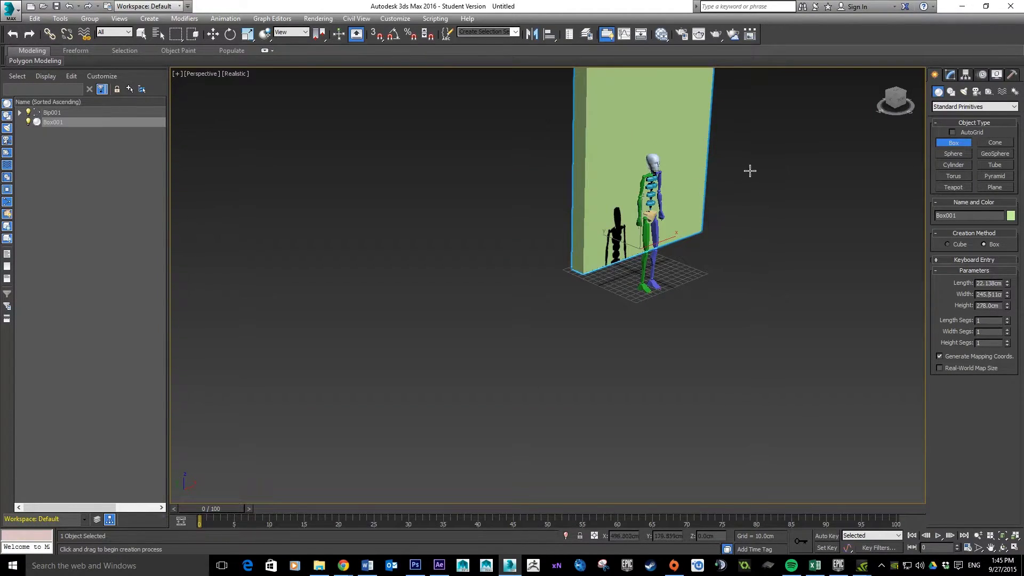
{"action": "middle_click_drag", "start_coordinate": [746, 142], "coordinate": [733, 284], "text": "alt"}
{"action": "scroll", "coordinate": [734, 283], "scroll_direction": "up", "scroll_amount": 2}
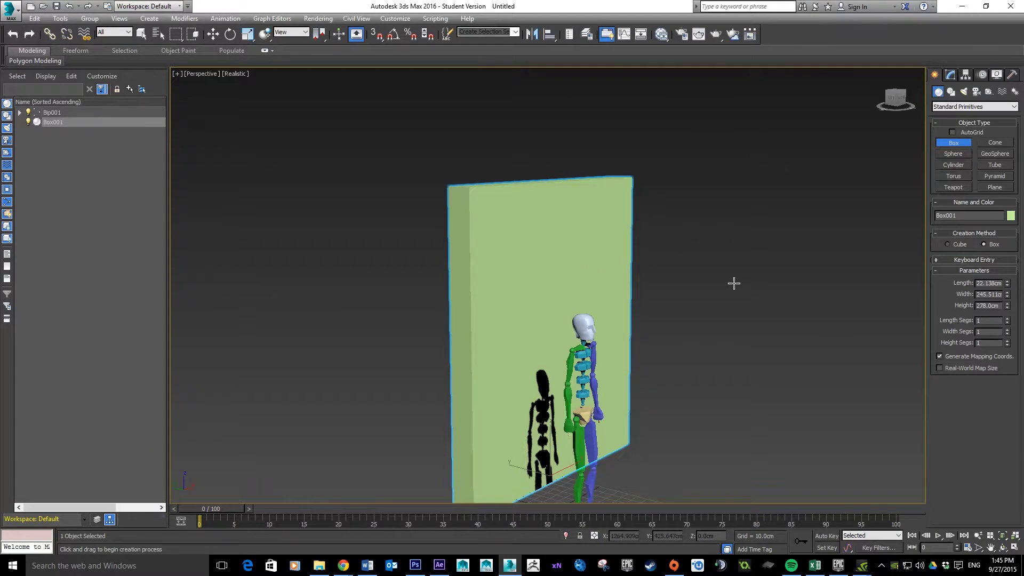
{"action": "double_click", "coordinate": [984, 293]}
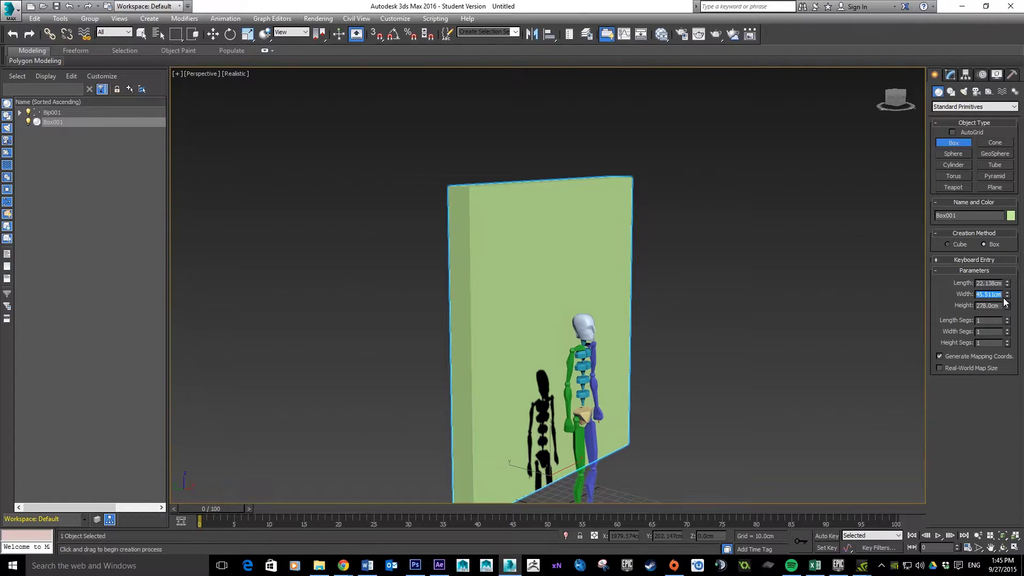
{"action": "double_click", "coordinate": [985, 305]}
{"action": "type", "text": "280"}
{"action": "left_click", "coordinate": [991, 295]}
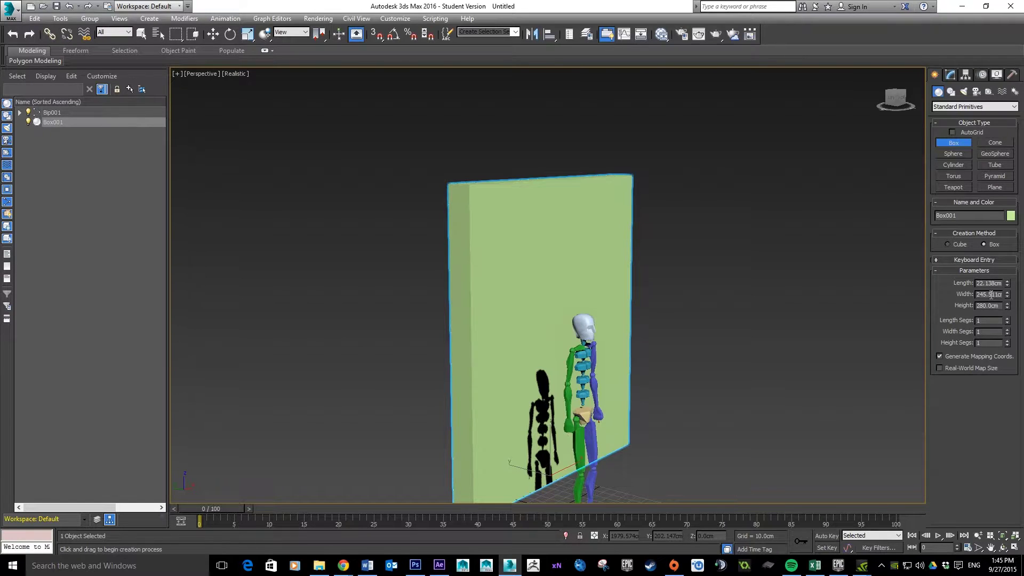
{"action": "double_click", "coordinate": [987, 294]}
{"action": "type", "text": "280"}
- Give Box001 a Width of 280 cm and Length of 20 cm, then frame it larger
{"action": "left_click", "coordinate": [989, 284]}
{"action": "double_click", "coordinate": [989, 283]}
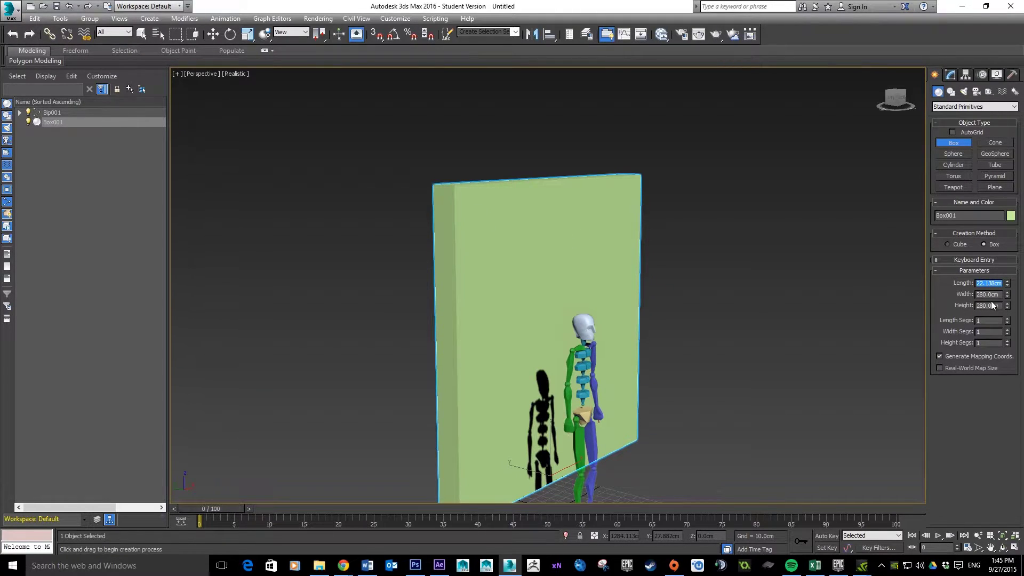
{"action": "type", "text": "20"}
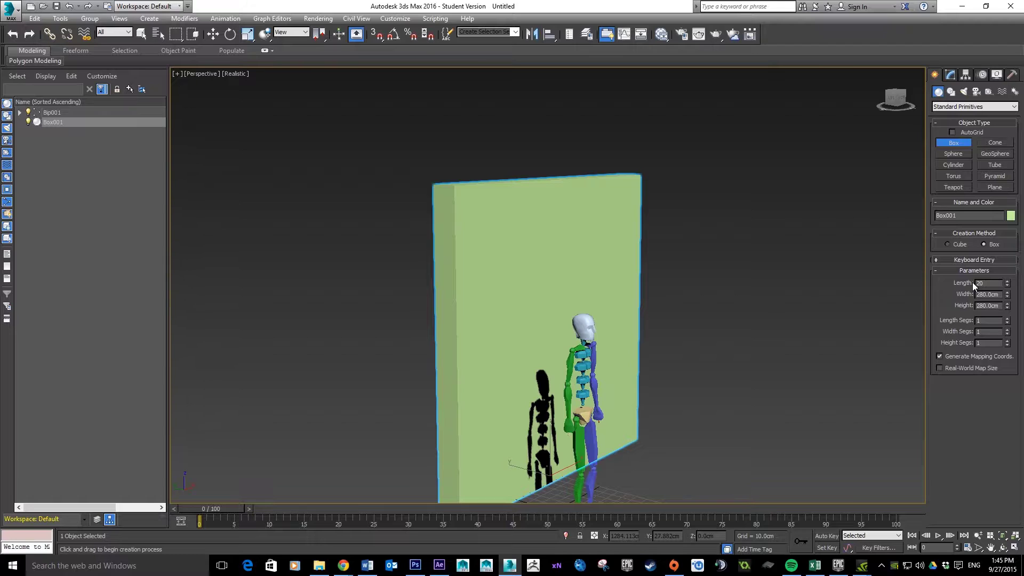
{"action": "key", "text": "Return"}
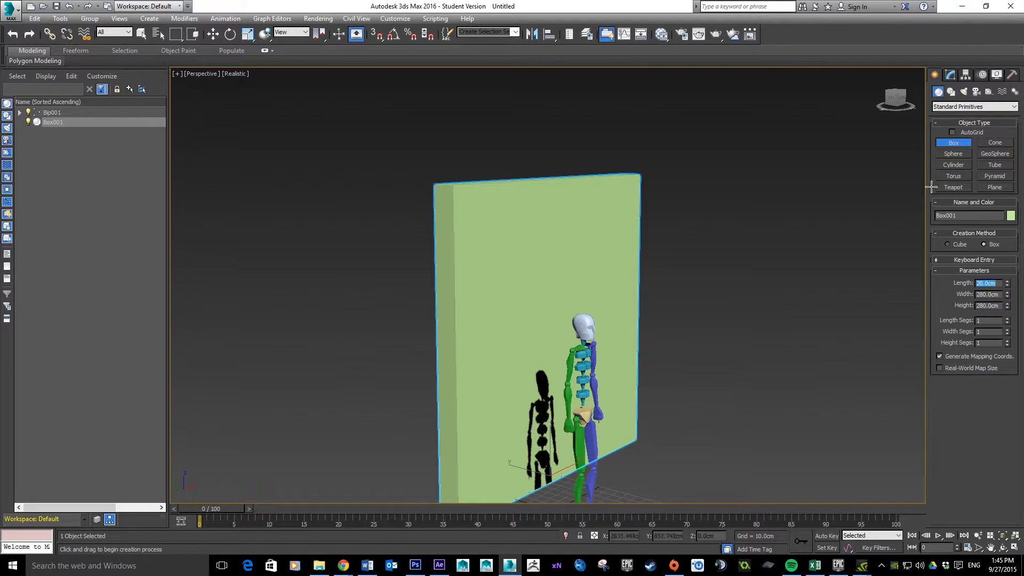
{"action": "key", "text": "alt+Tab"}
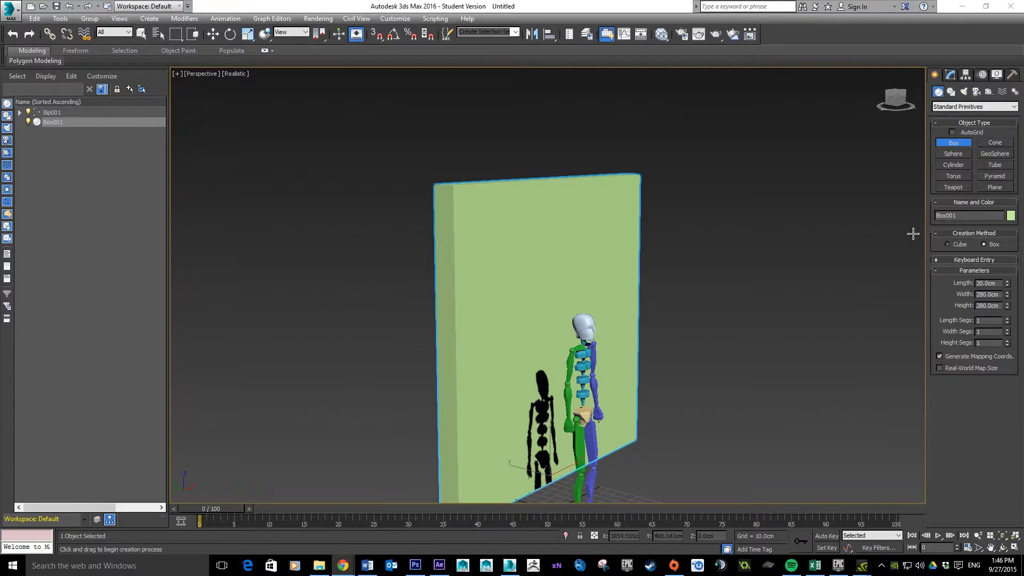
{"action": "scroll", "coordinate": [734, 285], "scroll_direction": "down", "scroll_amount": 2}
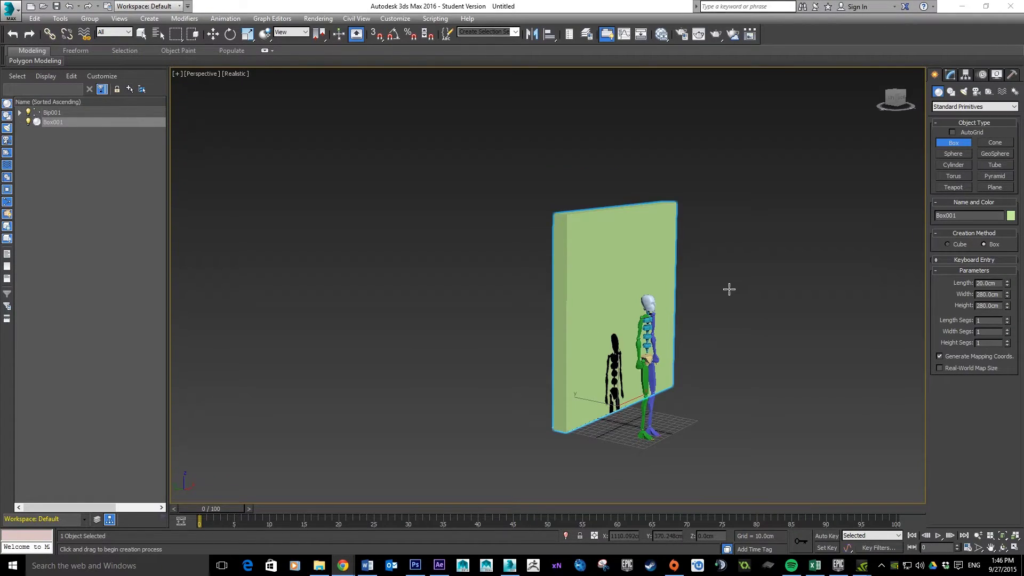
{"action": "scroll", "coordinate": [679, 289], "scroll_direction": "up", "scroll_amount": 2}
{"action": "scroll", "coordinate": [677, 283], "scroll_direction": "up", "scroll_amount": 2}
{"action": "scroll", "coordinate": [755, 174], "scroll_direction": "down", "scroll_amount": 5}
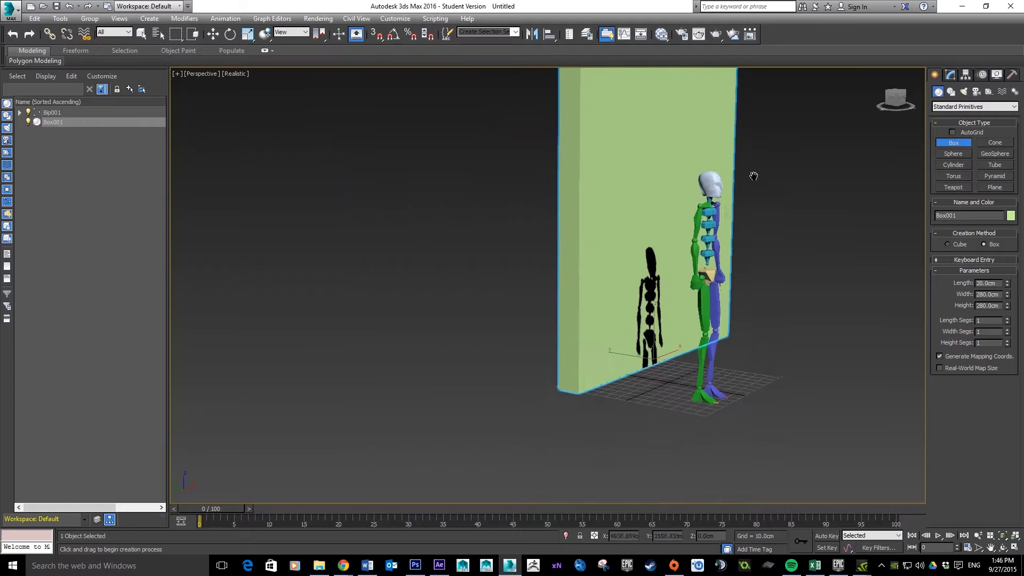
{"action": "middle_click_drag", "start_coordinate": [770, 188], "coordinate": [729, 211]}
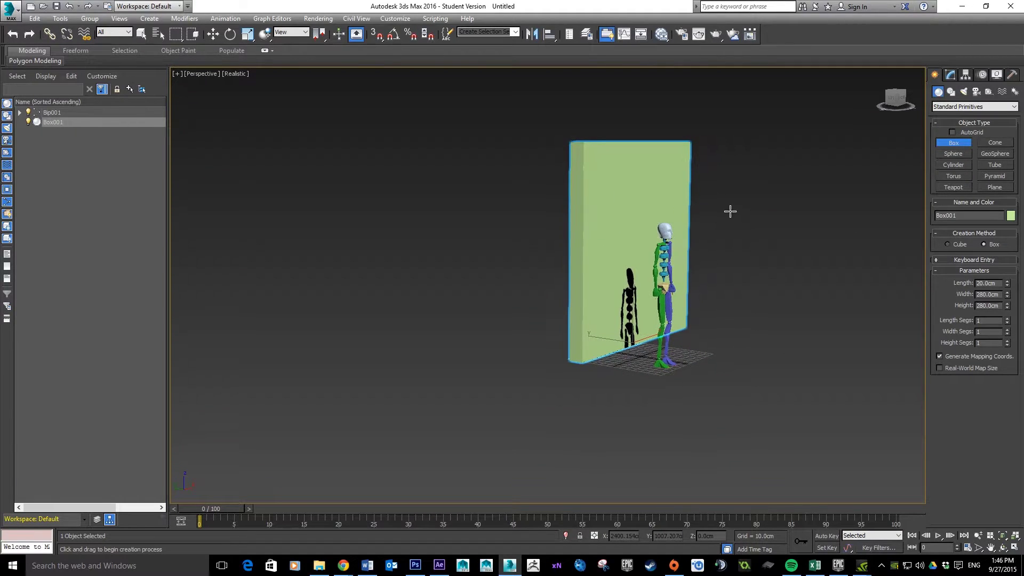
{"action": "scroll", "coordinate": [729, 210], "scroll_direction": "up", "scroll_amount": 2}
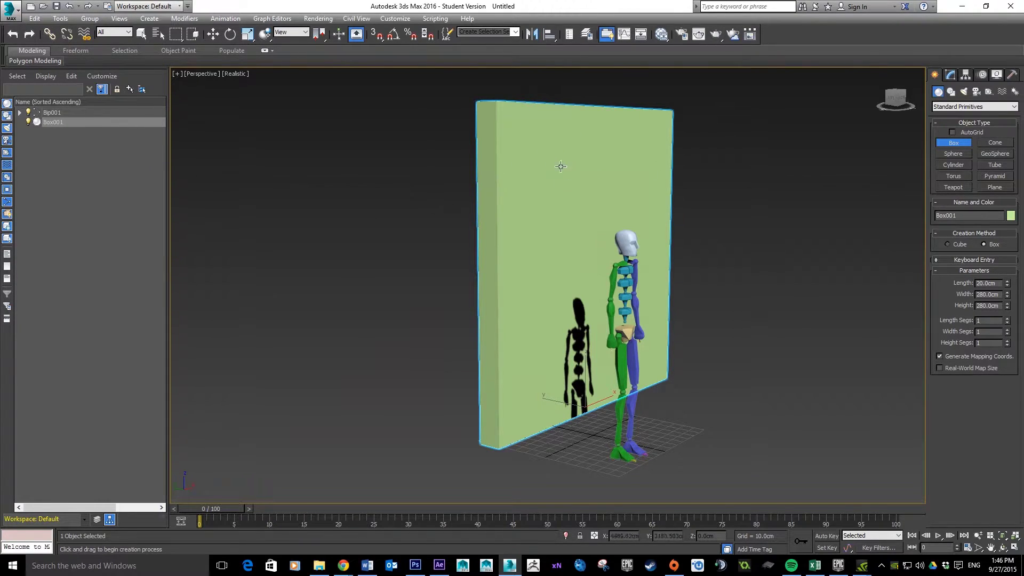
- Convert the wall box to an Editable Poly
{"action": "key", "text": "w"}
{"action": "right_click", "coordinate": [523, 158]}
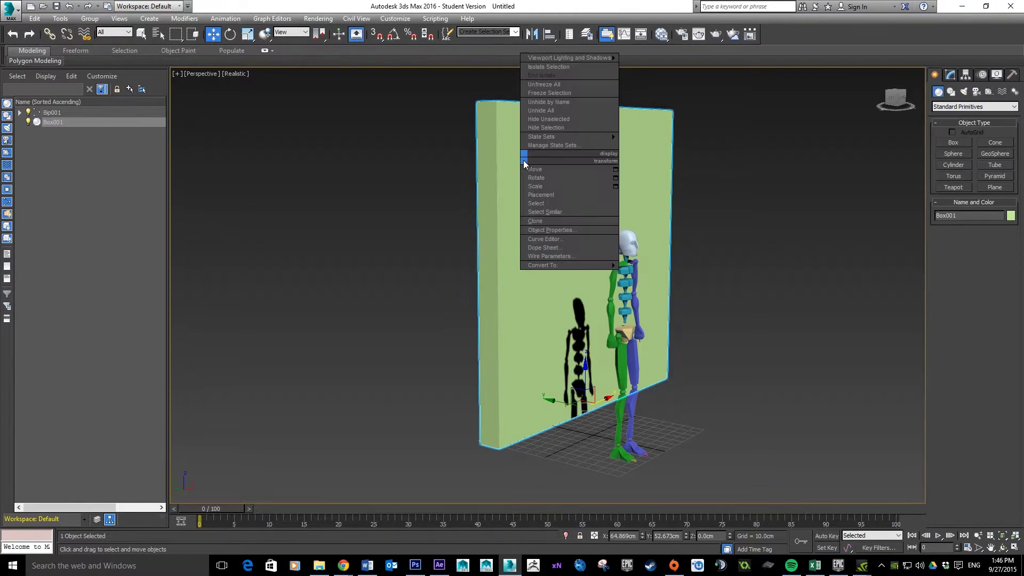
{"action": "mouse_move", "coordinate": [577, 266]}
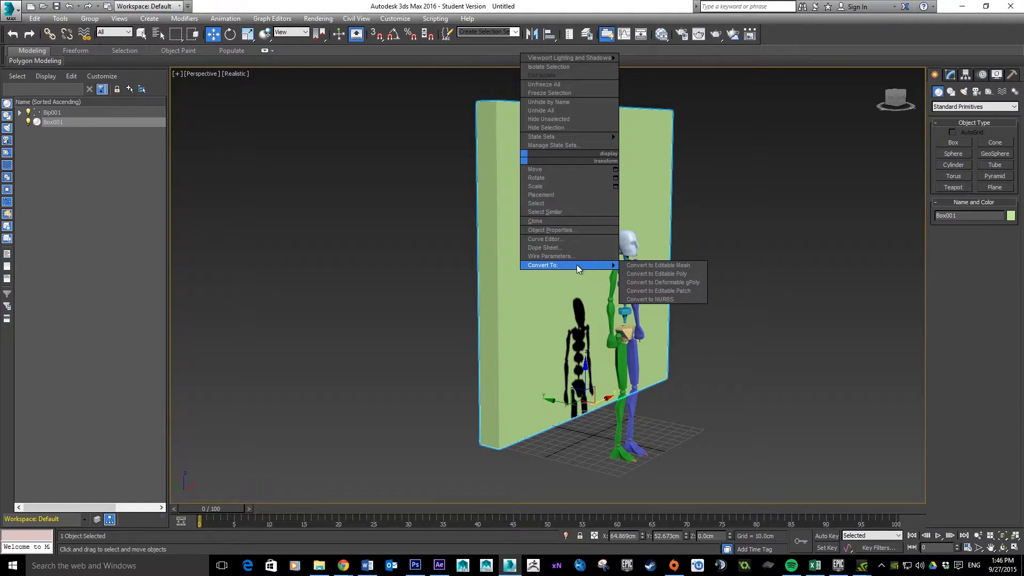
{"action": "left_click", "coordinate": [688, 276]}
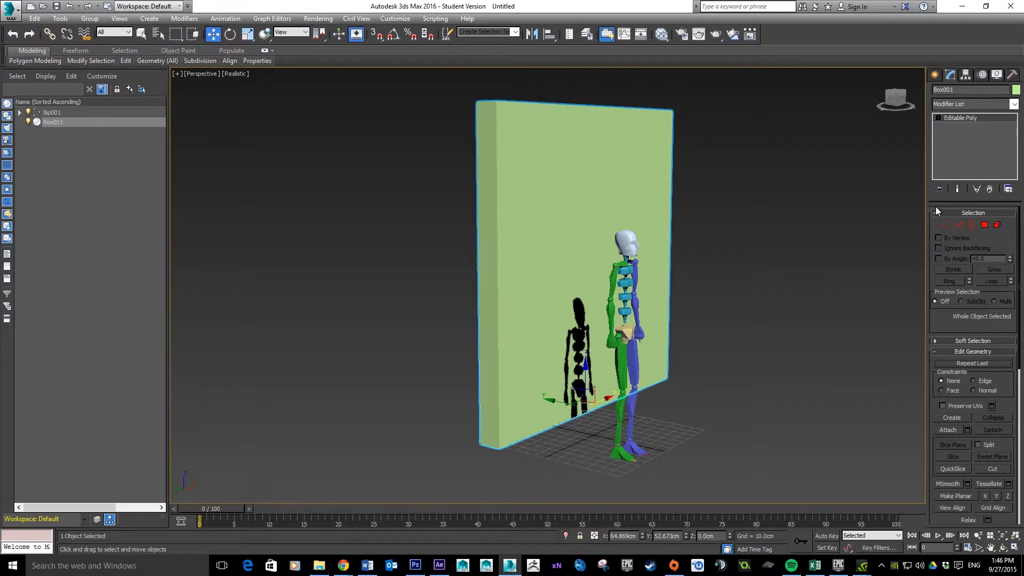
- In Edge mode, select the wall's four vertical edges
{"action": "left_click", "coordinate": [959, 226]}
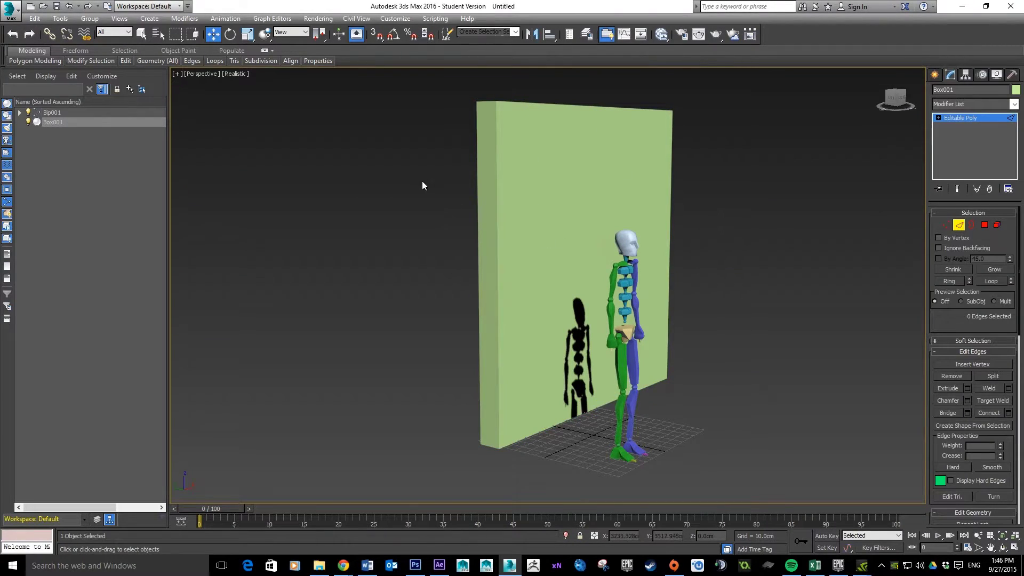
{"action": "left_click_drag", "start_coordinate": [736, 198], "coordinate": [734, 200]}
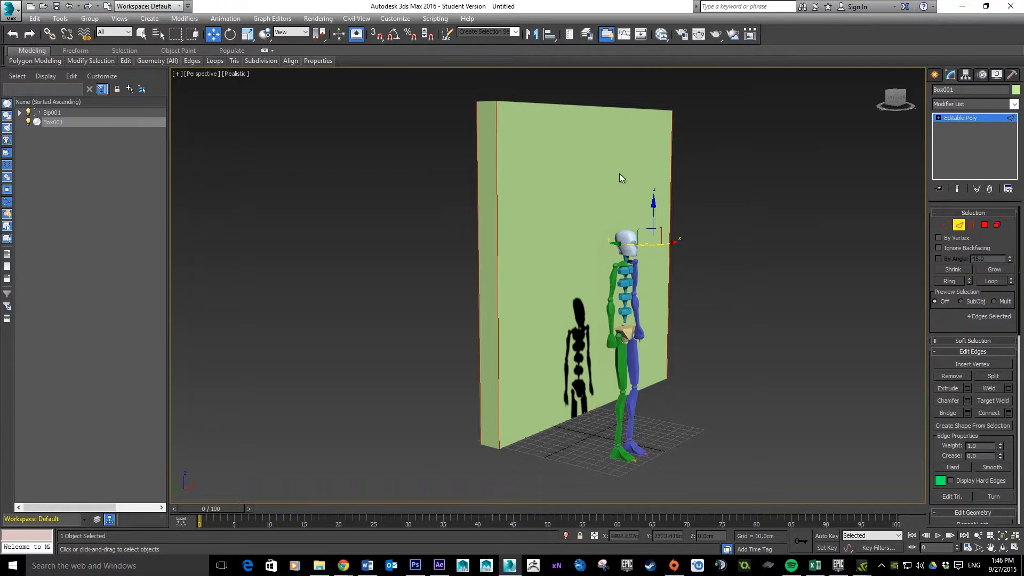
{"action": "mouse_move", "coordinate": [749, 210]}
{"action": "middle_mouse_down", "text": "alt"}
{"action": "mouse_move", "coordinate": [581, 223]}
{"action": "mouse_move", "coordinate": [705, 223]}
{"action": "mouse_move", "coordinate": [734, 205]}
{"action": "middle_mouse_up", "text": "alt"}
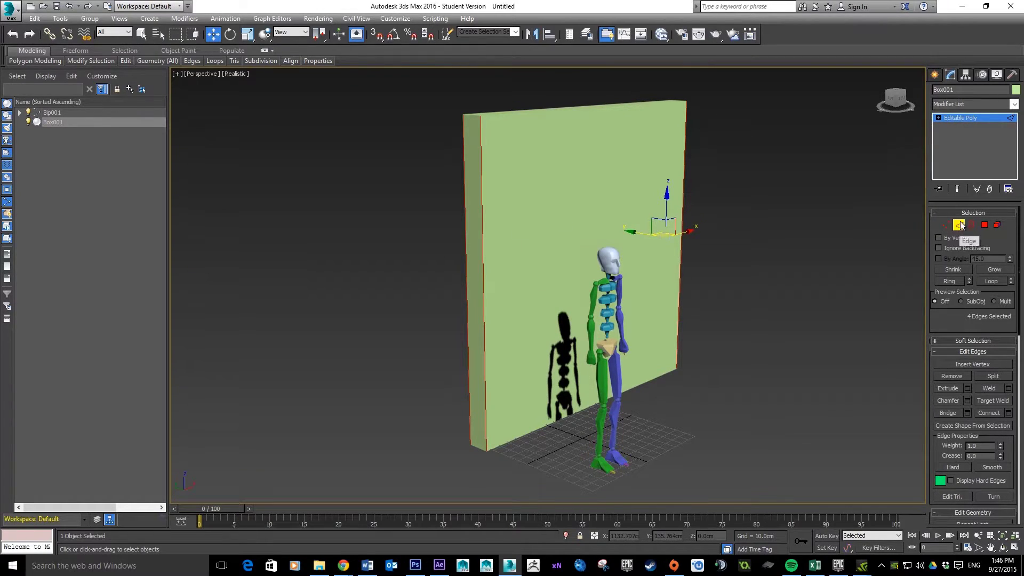
{"action": "left_click_drag", "start_coordinate": [375, 202], "coordinate": [767, 246]}
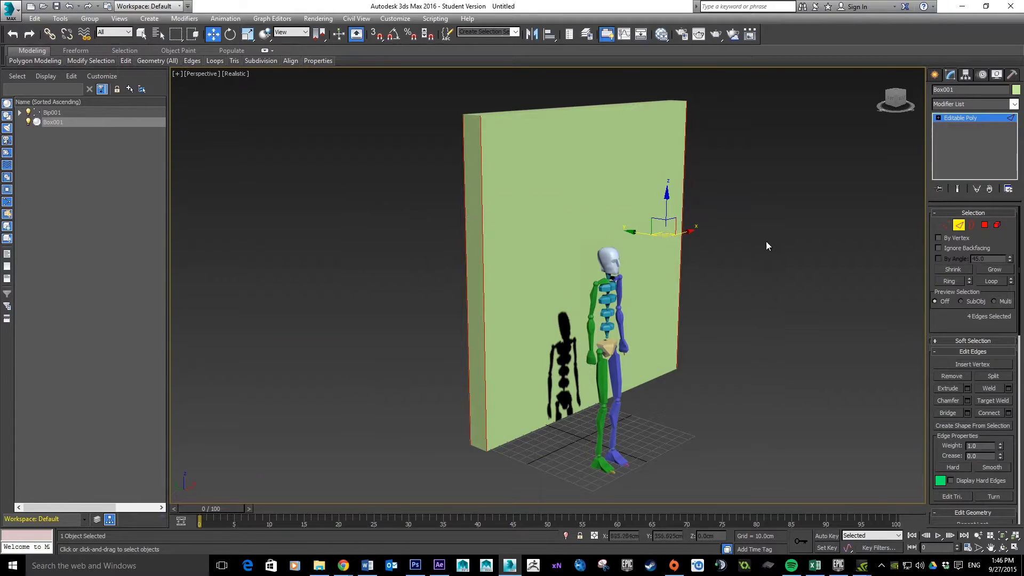
{"action": "left_click", "coordinate": [1006, 413]}
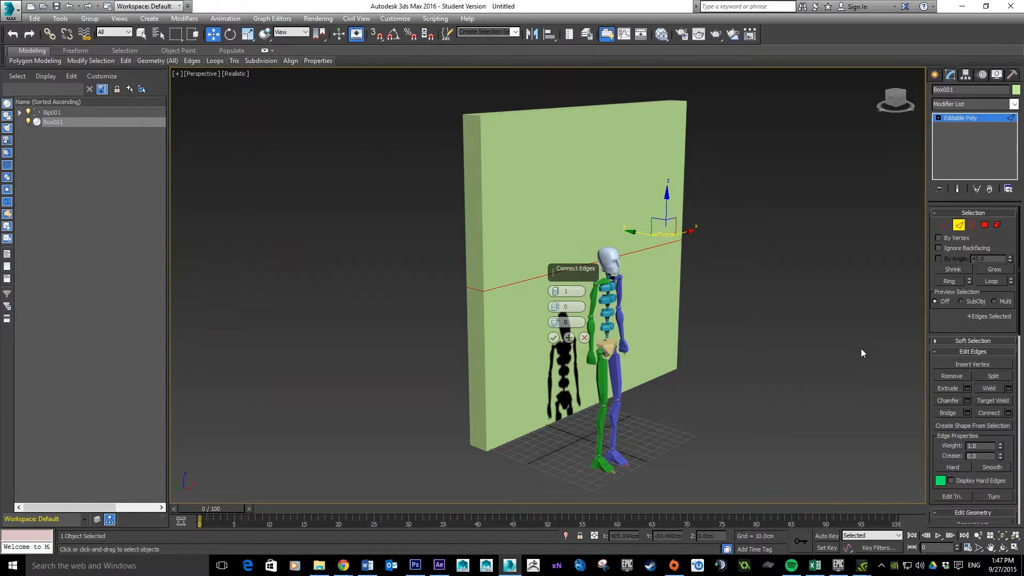
- Connect the edges with one segment and slide the new loop down near the base
{"action": "left_click_drag", "start_coordinate": [556, 292], "coordinate": [553, 292]}
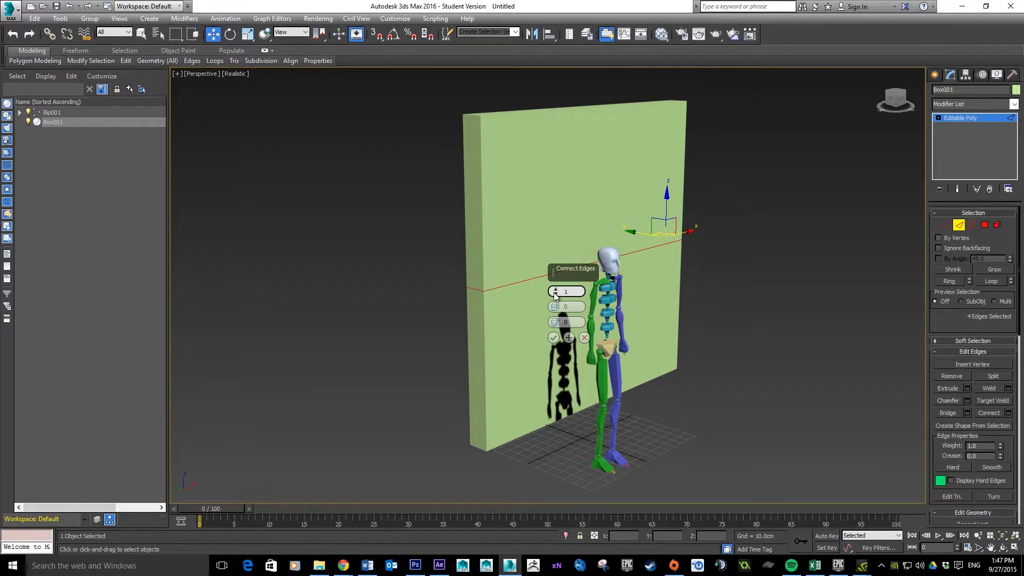
{"action": "left_click", "coordinate": [553, 338]}
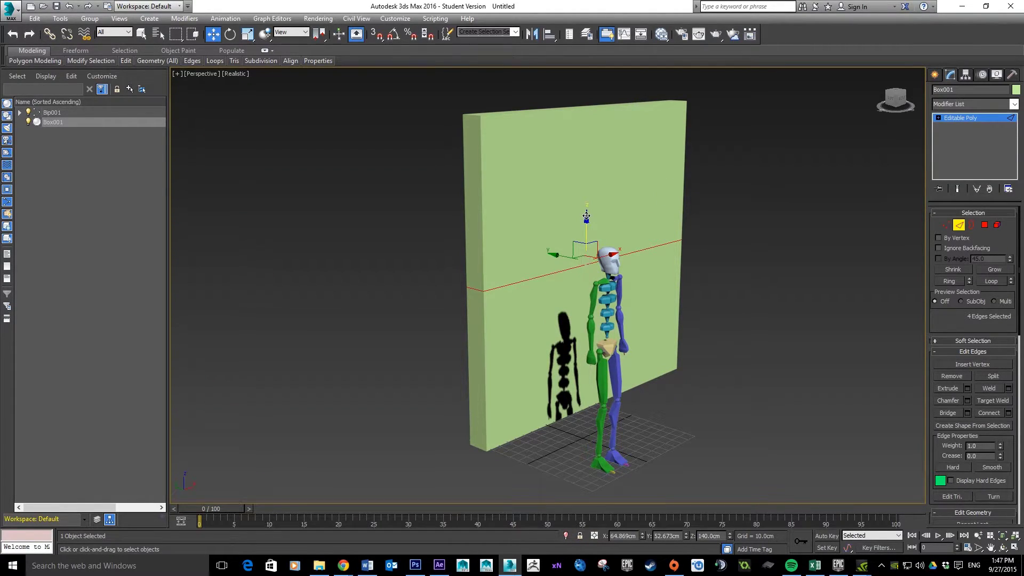
{"action": "left_click_drag", "start_coordinate": [586, 217], "coordinate": [578, 345]}
{"action": "middle_click_drag", "start_coordinate": [732, 344], "coordinate": [711, 333], "text": "alt"}
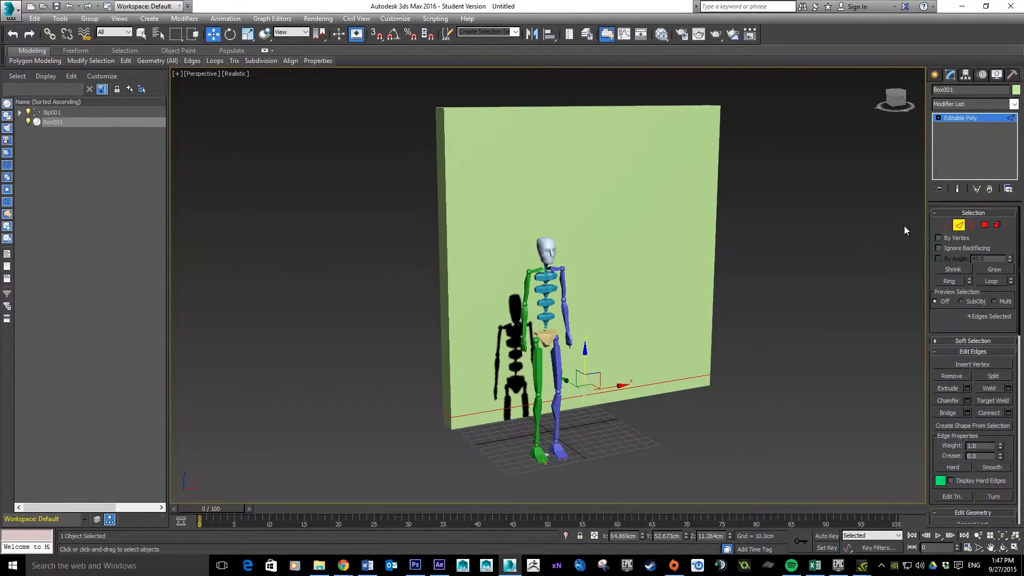
- In Polygon mode, select the wall's bottom polygon strip
{"action": "left_click", "coordinate": [985, 225]}
{"action": "left_click", "coordinate": [693, 380]}
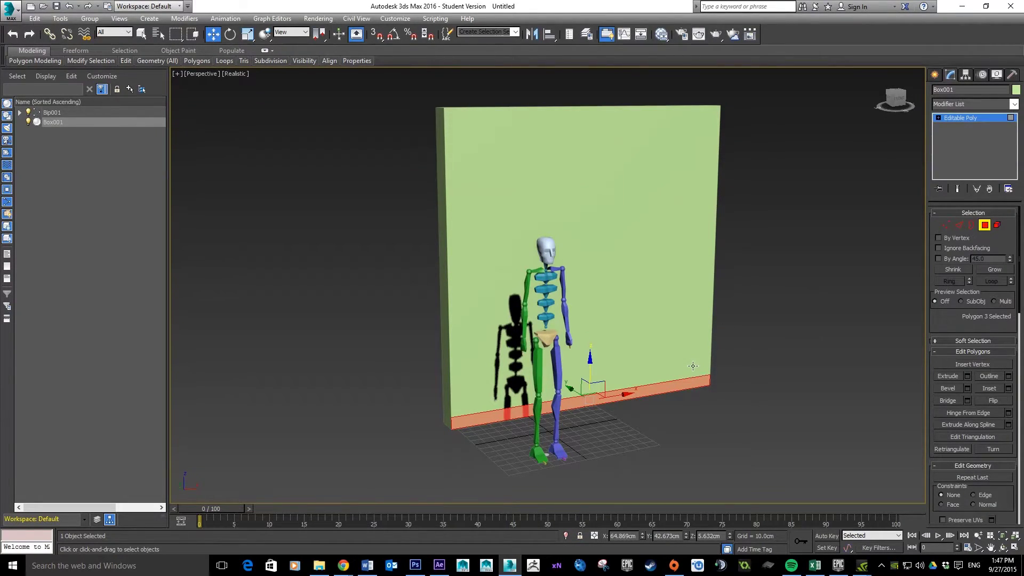
{"action": "scroll", "coordinate": [672, 359], "scroll_direction": "up", "scroll_amount": 5}
{"action": "scroll", "coordinate": [557, 293], "scroll_direction": "up", "scroll_amount": 2}
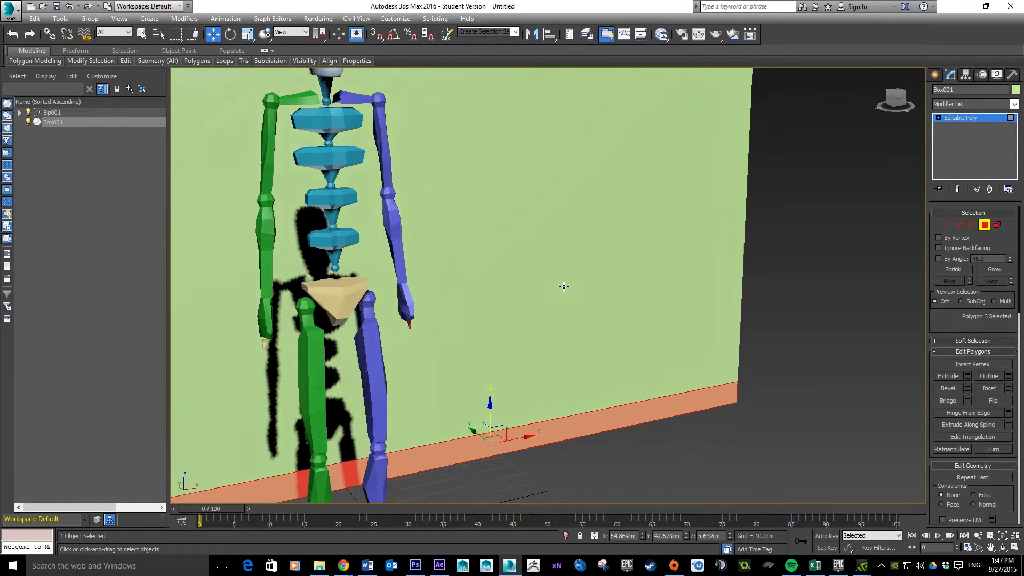
{"action": "middle_click_drag", "start_coordinate": [564, 286], "coordinate": [607, 295], "text": "alt"}
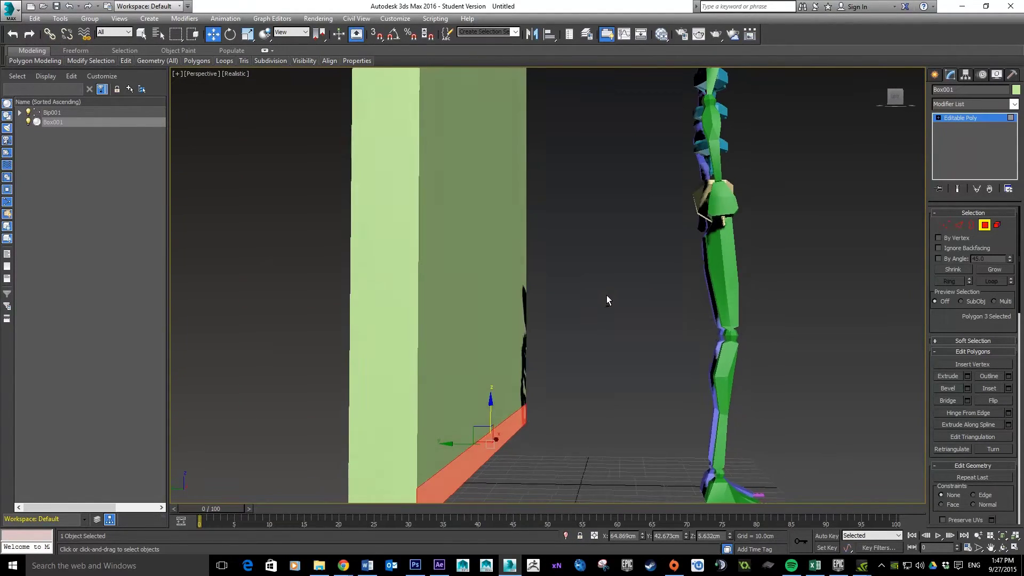
{"action": "scroll", "coordinate": [598, 300], "scroll_direction": "down", "scroll_amount": 5}
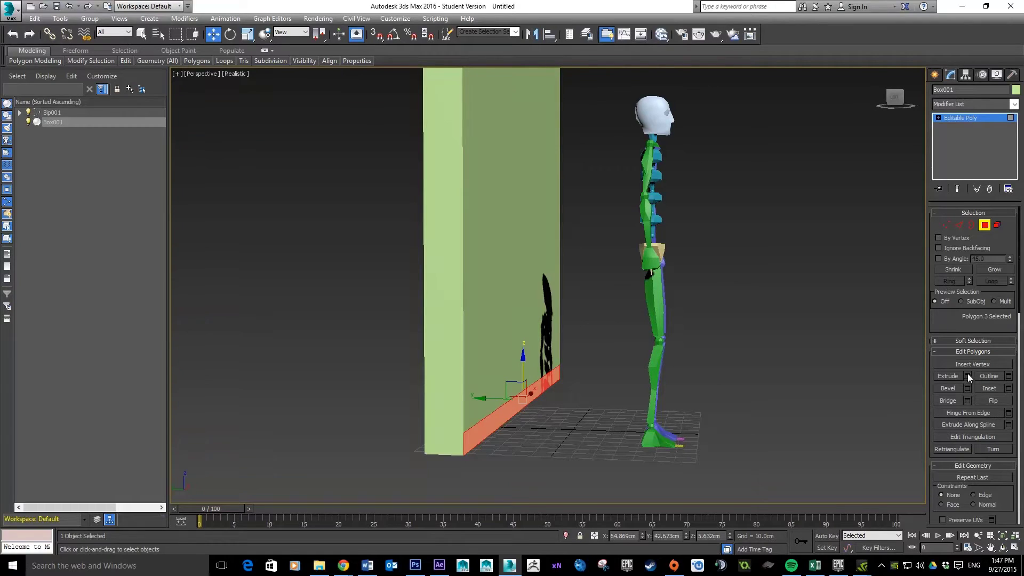
- Extrude the bottom strip outward with a Height of 2.5 cm
{"action": "left_click", "coordinate": [967, 377]}
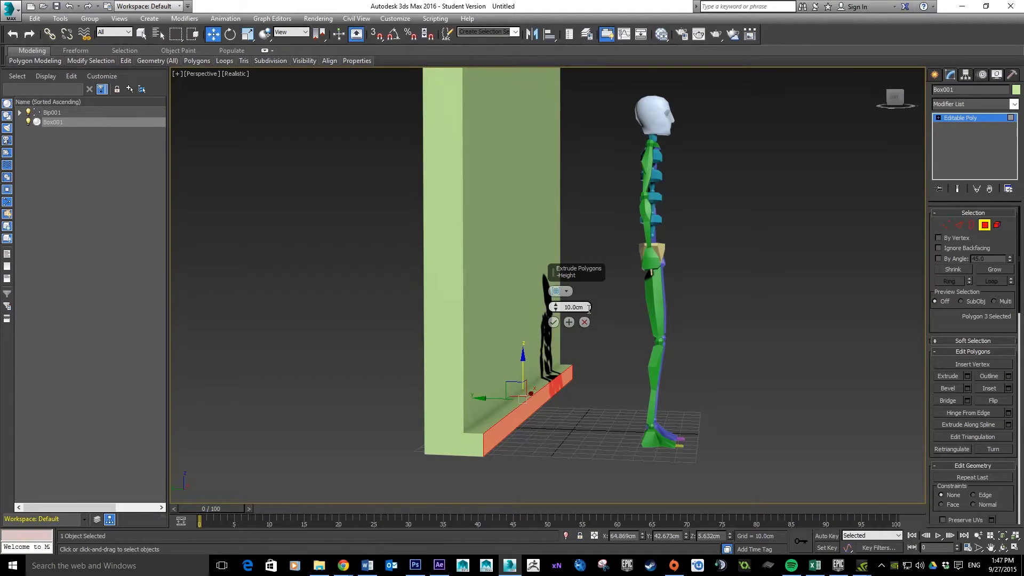
{"action": "left_click_drag", "start_coordinate": [588, 308], "coordinate": [560, 308]}
{"action": "type", "text": "2"}
{"action": "key", "text": "Return"}
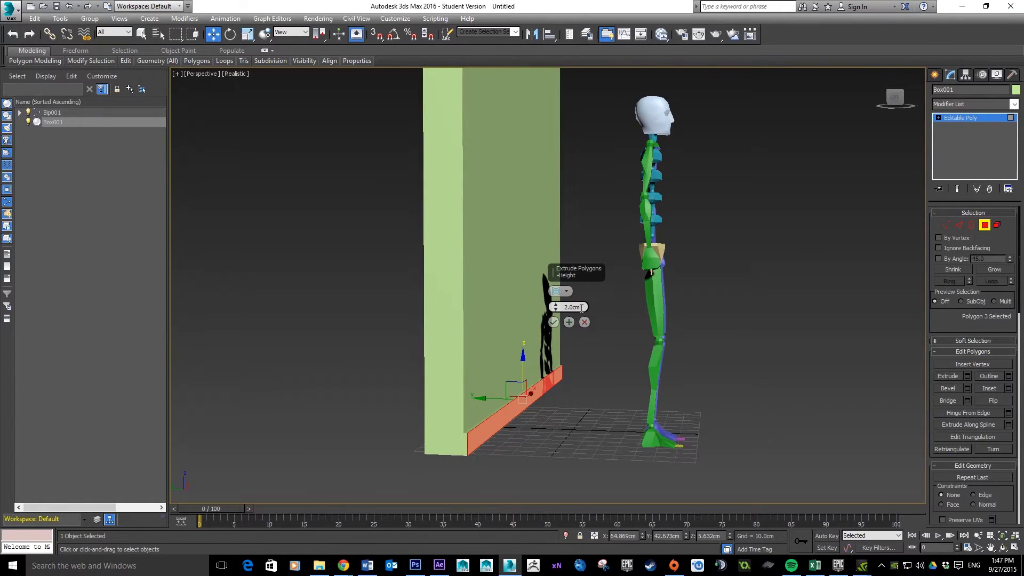
{"action": "left_click_drag", "start_coordinate": [581, 305], "coordinate": [556, 307]}
{"action": "type", "text": "2"}
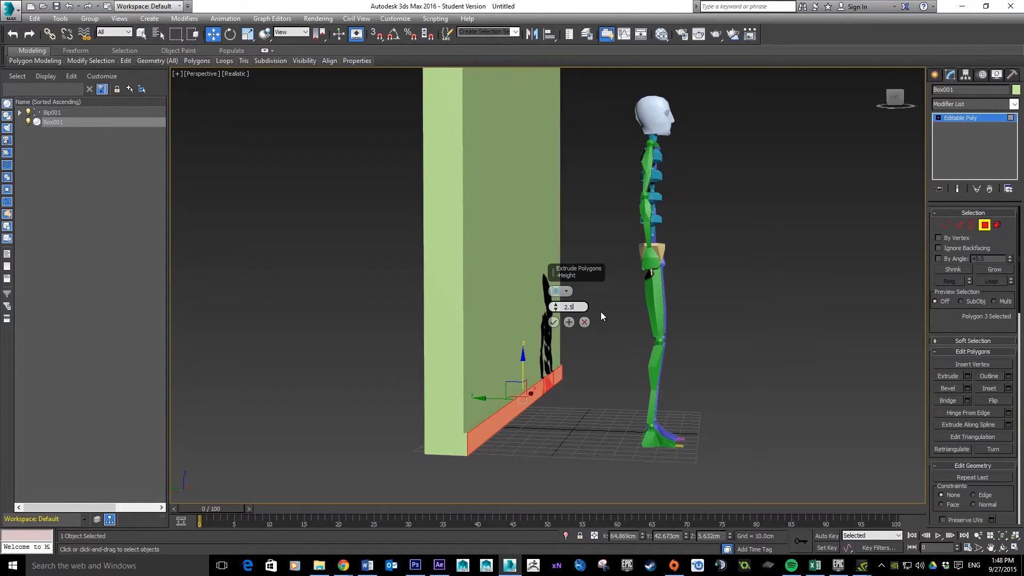
{"action": "type", "text": ".5"}
{"action": "key", "text": "Return"}
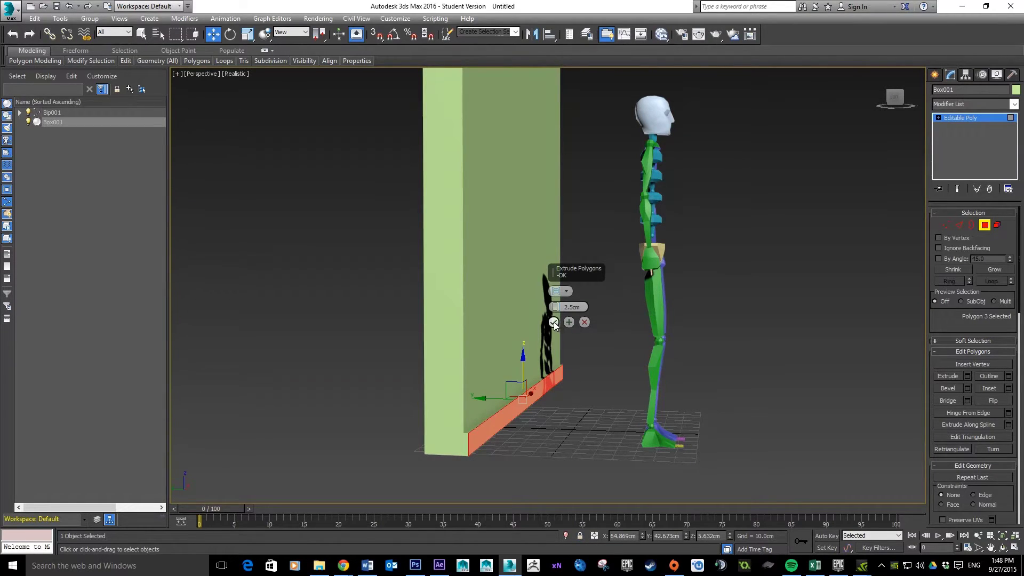
{"action": "left_click", "coordinate": [553, 322]}
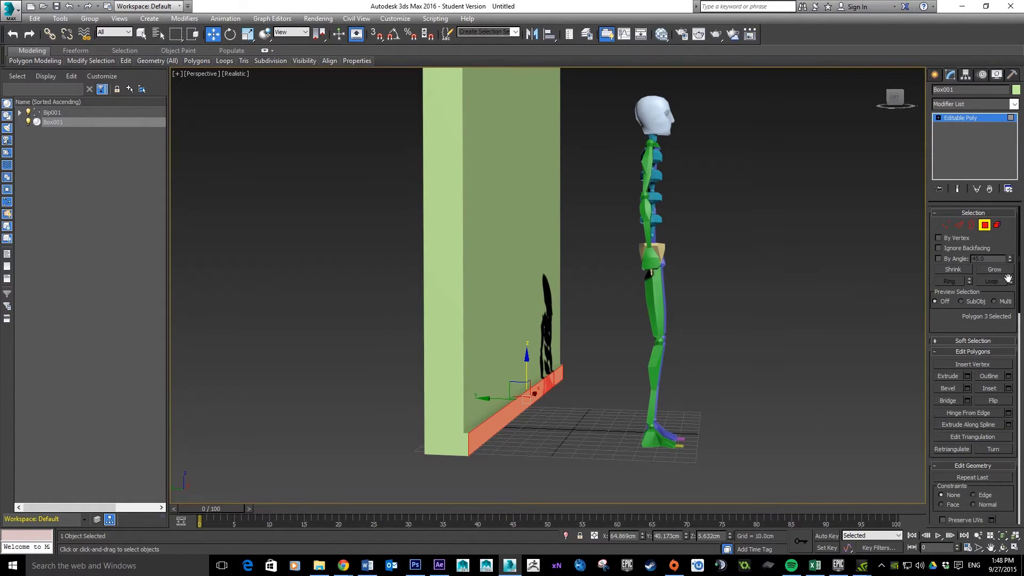
{"action": "left_click", "coordinate": [959, 228]}
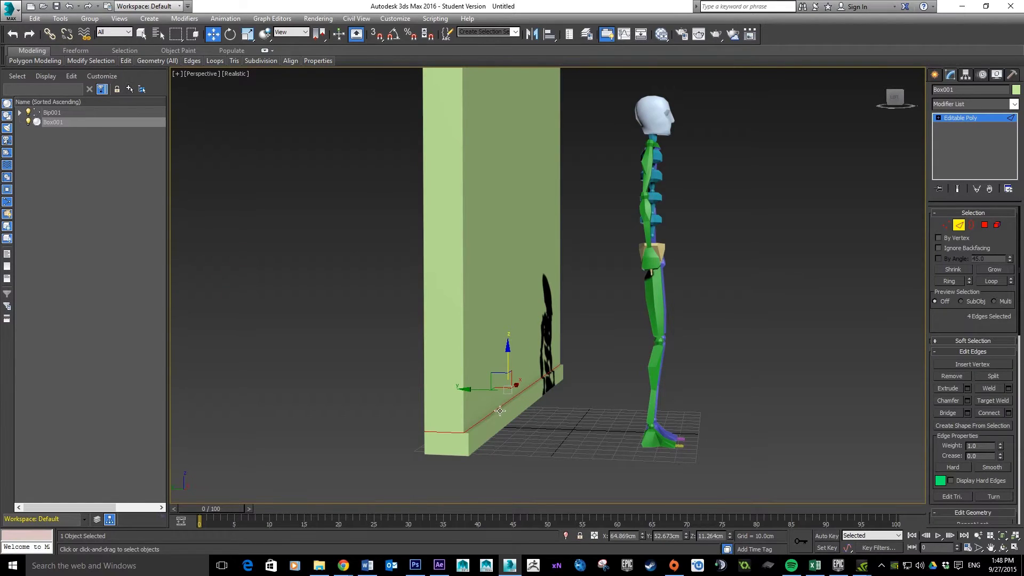
- Maximize the side view to fill the workspace
{"action": "left_click", "coordinate": [471, 434]}
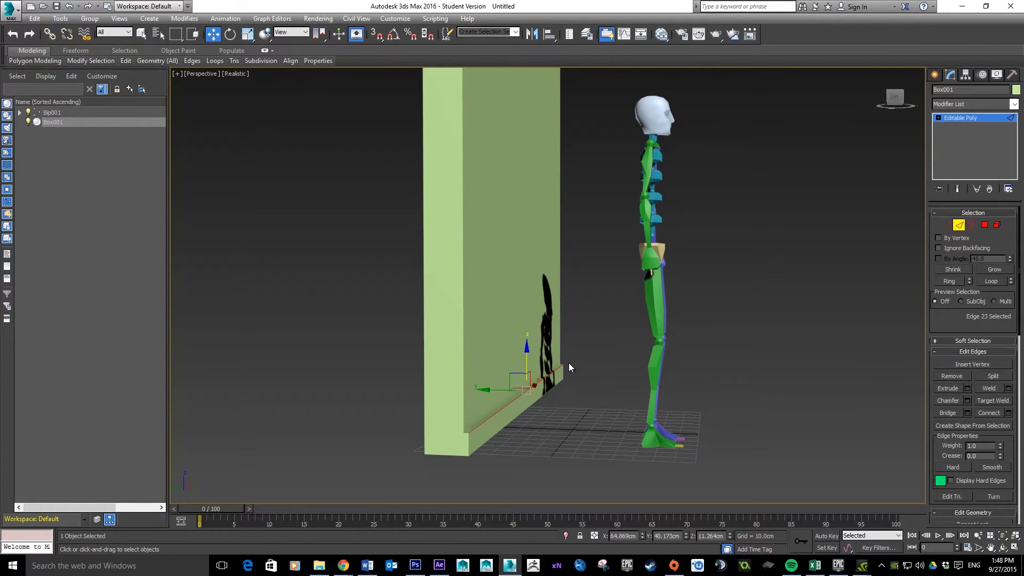
{"action": "scroll", "coordinate": [567, 353], "scroll_direction": "up", "scroll_amount": 3}
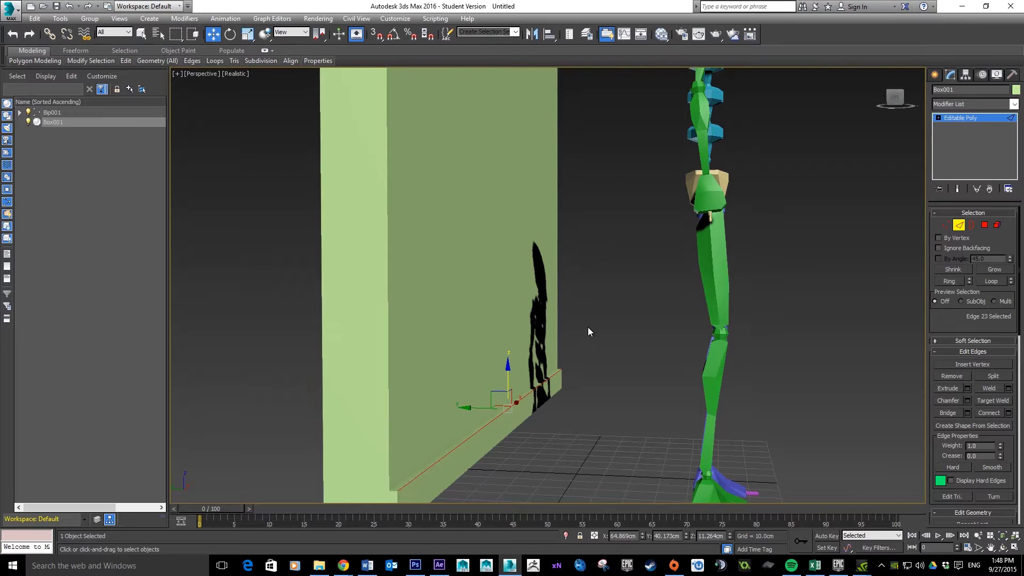
{"action": "key", "text": "alt+w"}
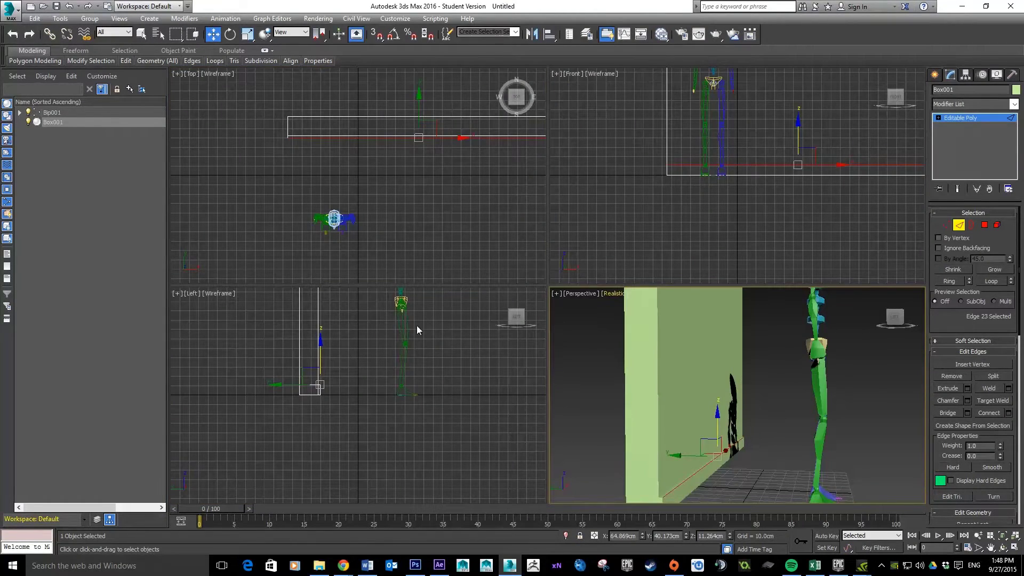
{"action": "left_click", "coordinate": [371, 351]}
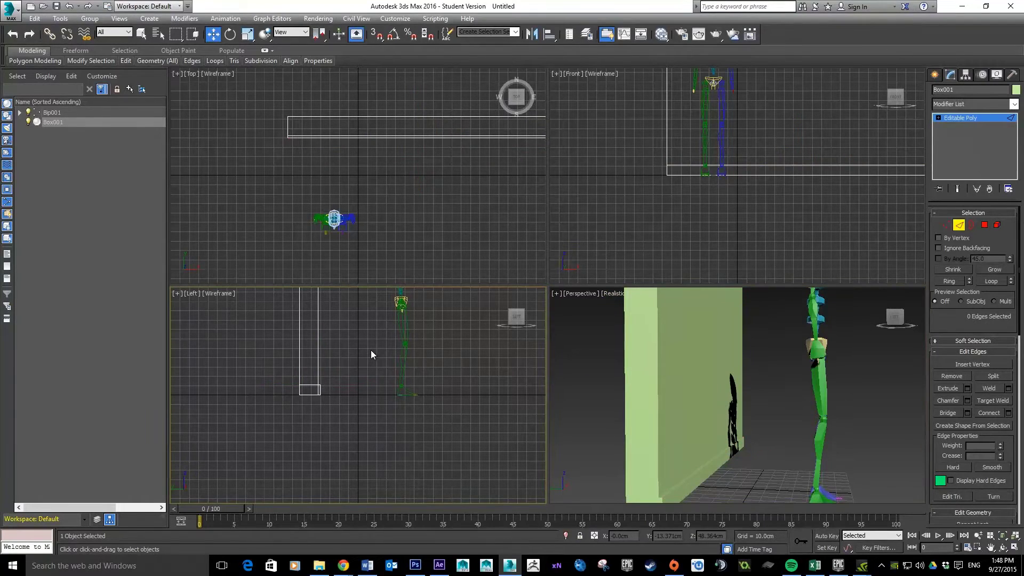
{"action": "key", "text": "alt+w"}
{"action": "scroll", "coordinate": [469, 267], "scroll_direction": "up", "scroll_amount": 5}
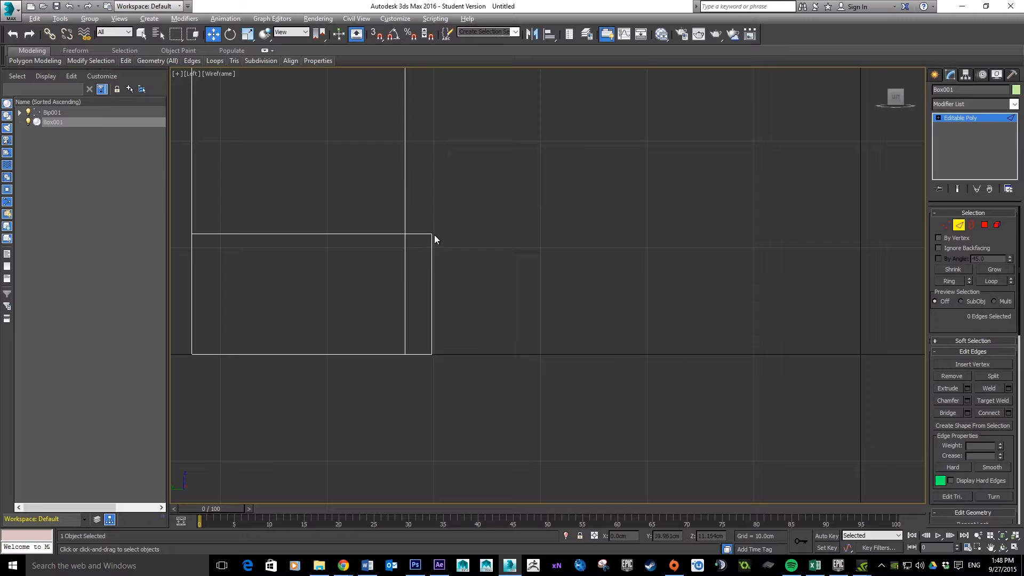
- Select the skirting's two top outer corner vertices, lower them about 1 cm, and lock the selection
{"action": "left_click", "coordinate": [946, 225]}
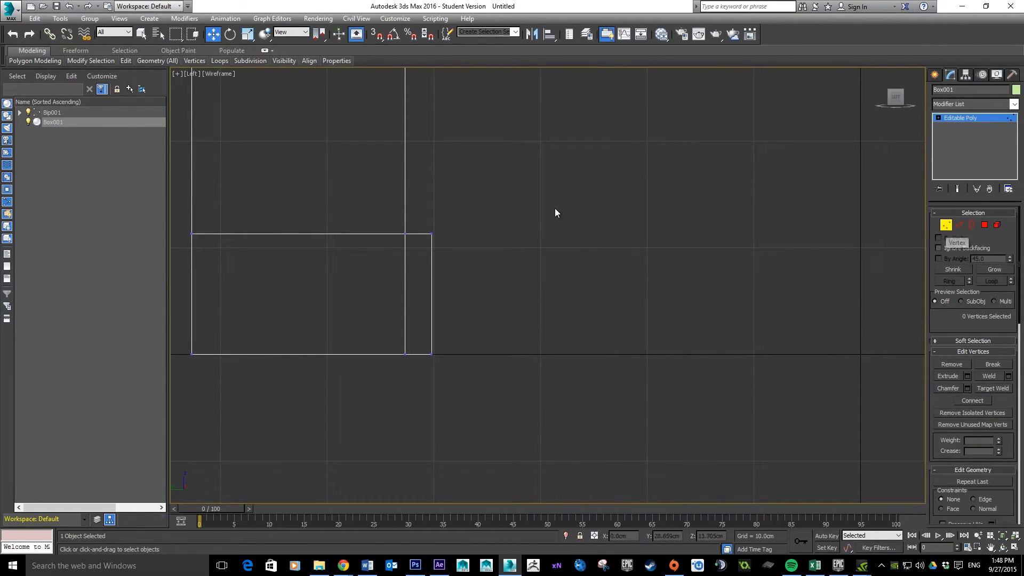
{"action": "left_click_drag", "start_coordinate": [441, 234], "coordinate": [430, 241]}
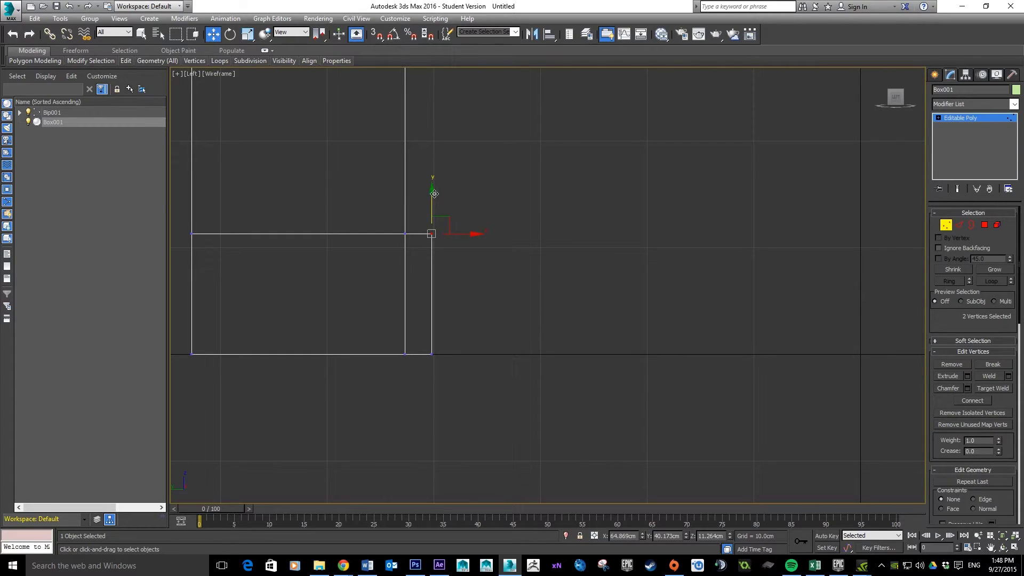
{"action": "left_click", "coordinate": [432, 214]}
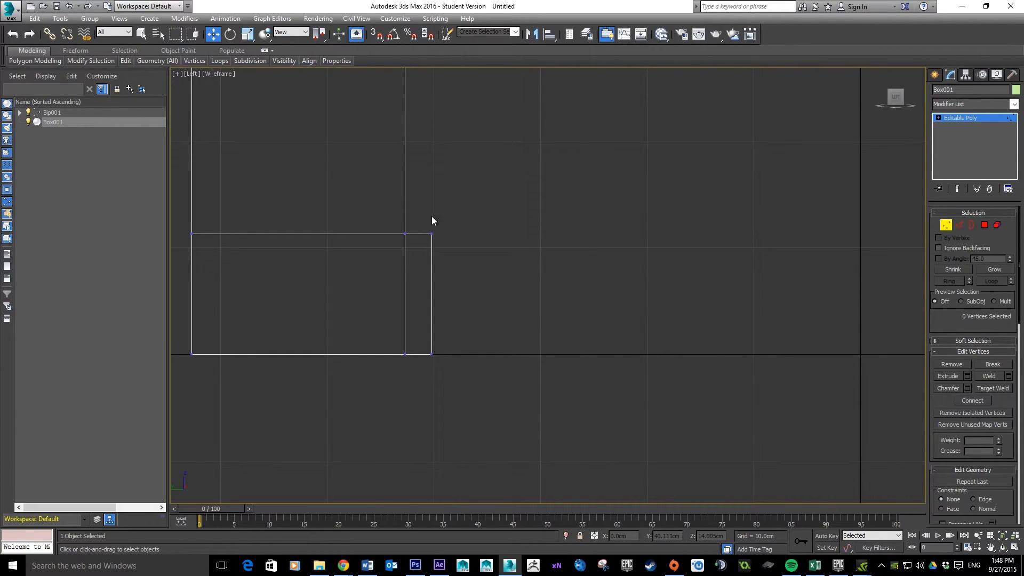
{"action": "left_click_drag", "start_coordinate": [437, 240], "coordinate": [436, 239]}
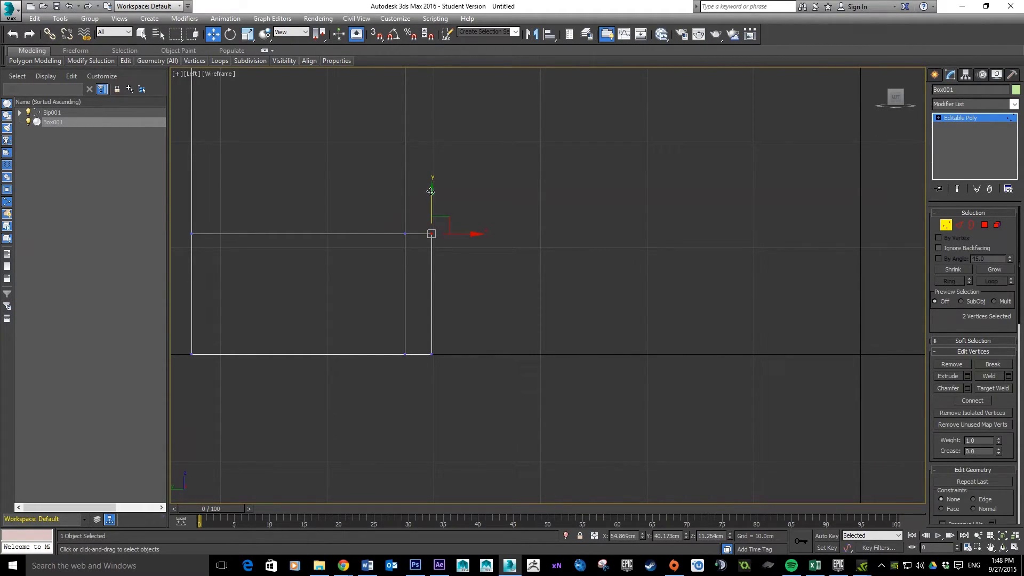
{"action": "left_click_drag", "start_coordinate": [430, 191], "coordinate": [431, 202]}
{"action": "key", "text": "space"}
- Return to four viewports and maximize the Perspective view
{"action": "key", "text": "alt+w"}
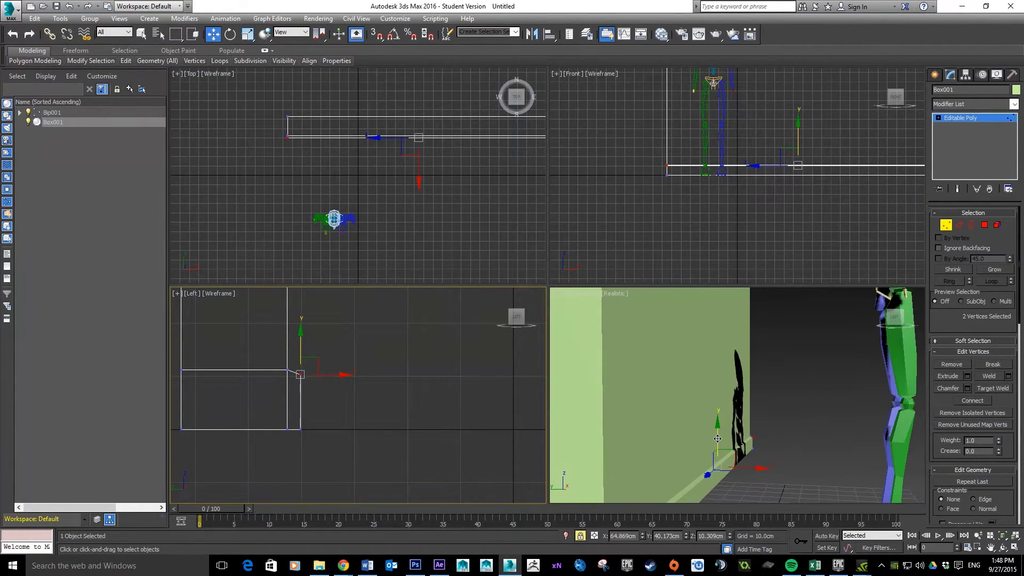
{"action": "scroll", "coordinate": [739, 406], "scroll_direction": "down", "scroll_amount": 3}
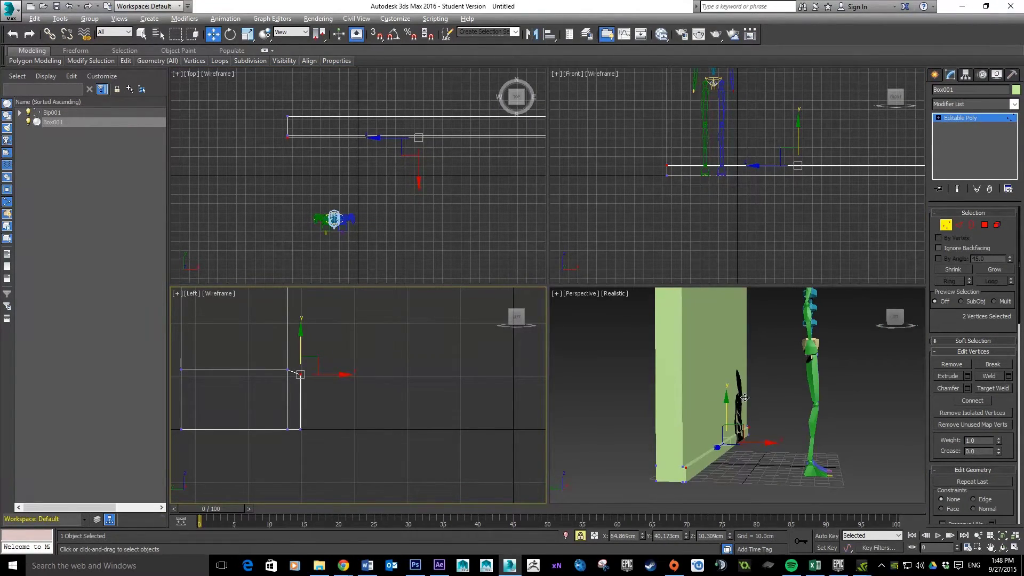
{"action": "key", "text": "alt"}
{"action": "right_click", "coordinate": [775, 368]}
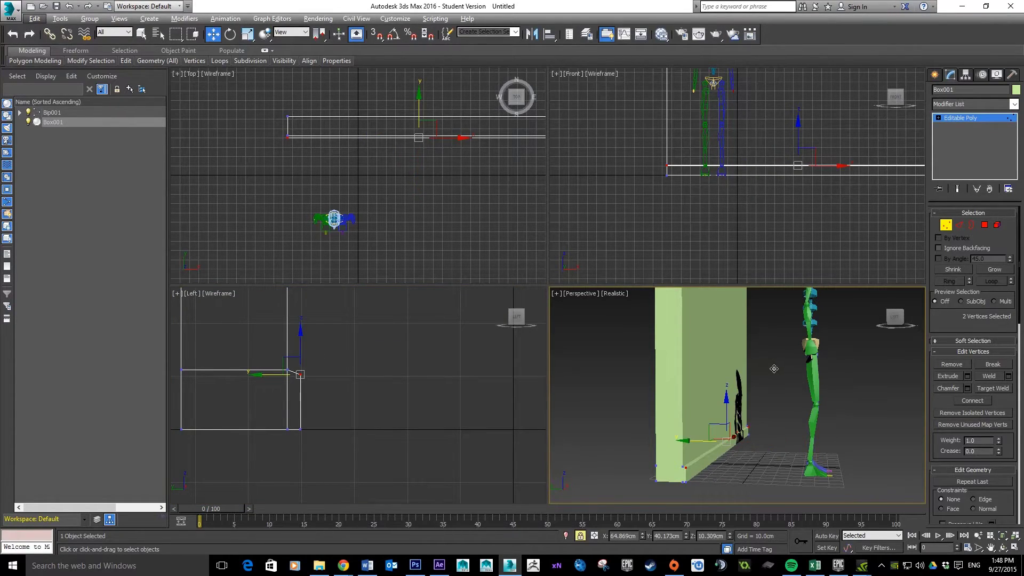
{"action": "key", "text": "alt+w"}
{"action": "scroll", "coordinate": [579, 231], "scroll_direction": "up", "scroll_amount": 2}
{"action": "scroll", "coordinate": [579, 231], "scroll_direction": "down", "scroll_amount": 2}
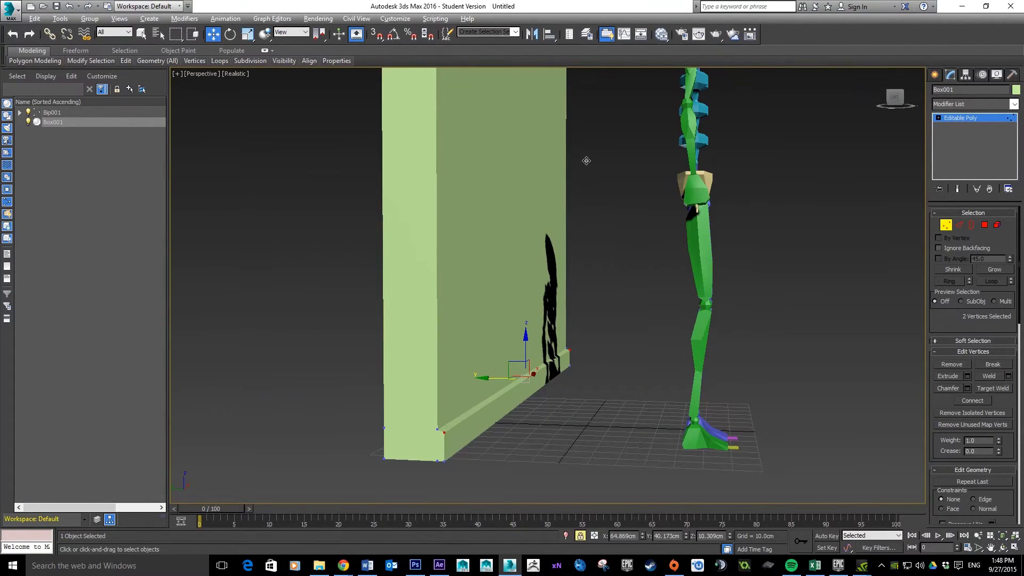
- Switch to Element level and keep the wall's name as Box001
{"action": "mouse_move", "coordinate": [585, 160]}
{"action": "middle_mouse_down", "text": "alt"}
{"action": "mouse_move", "coordinate": [418, 174]}
{"action": "mouse_move", "coordinate": [406, 153]}
{"action": "mouse_move", "coordinate": [576, 165]}
{"action": "middle_mouse_up", "text": "alt"}
{"action": "scroll", "coordinate": [569, 168], "scroll_direction": "down", "scroll_amount": 3}
{"action": "scroll", "coordinate": [569, 168], "scroll_direction": "down", "scroll_amount": 3}
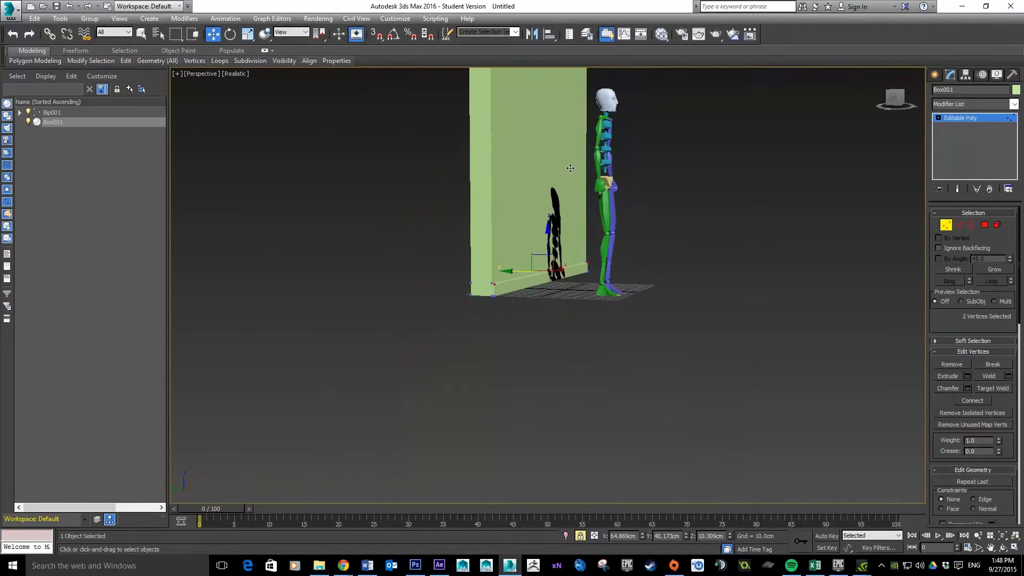
{"action": "left_click", "coordinate": [996, 225]}
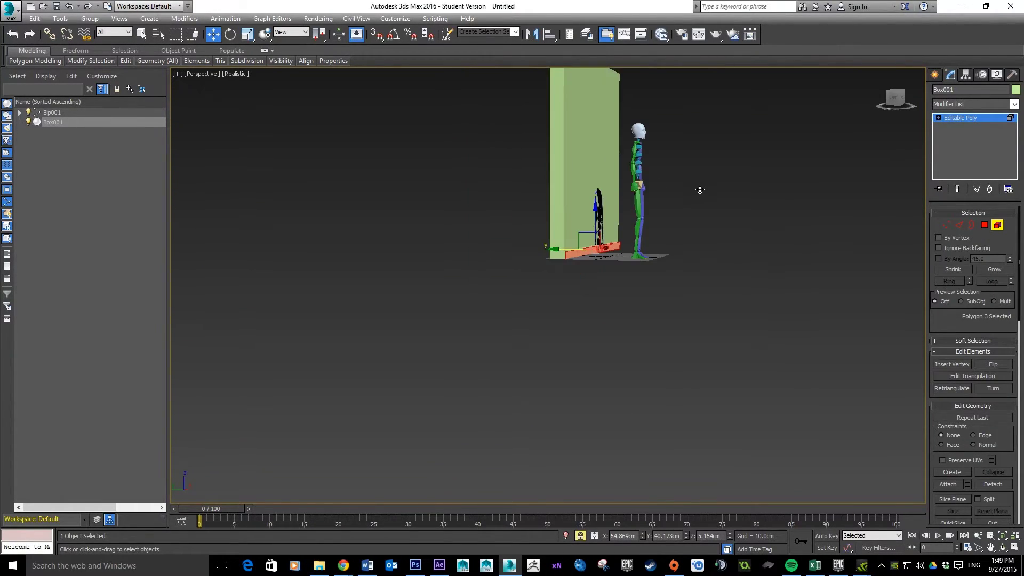
{"action": "mouse_move", "coordinate": [701, 145]}
{"action": "middle_mouse_down", "text": "alt"}
{"action": "mouse_move", "coordinate": [692, 170]}
{"action": "mouse_move", "coordinate": [691, 154]}
{"action": "middle_mouse_up", "text": "alt"}
{"action": "left_click", "coordinate": [56, 123]}
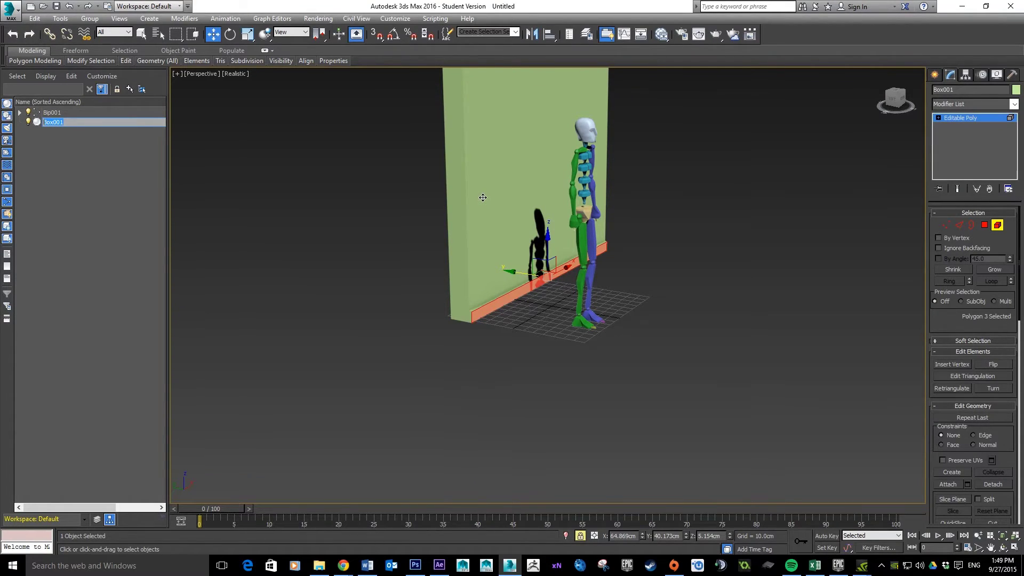
{"action": "key", "text": "Escape"}
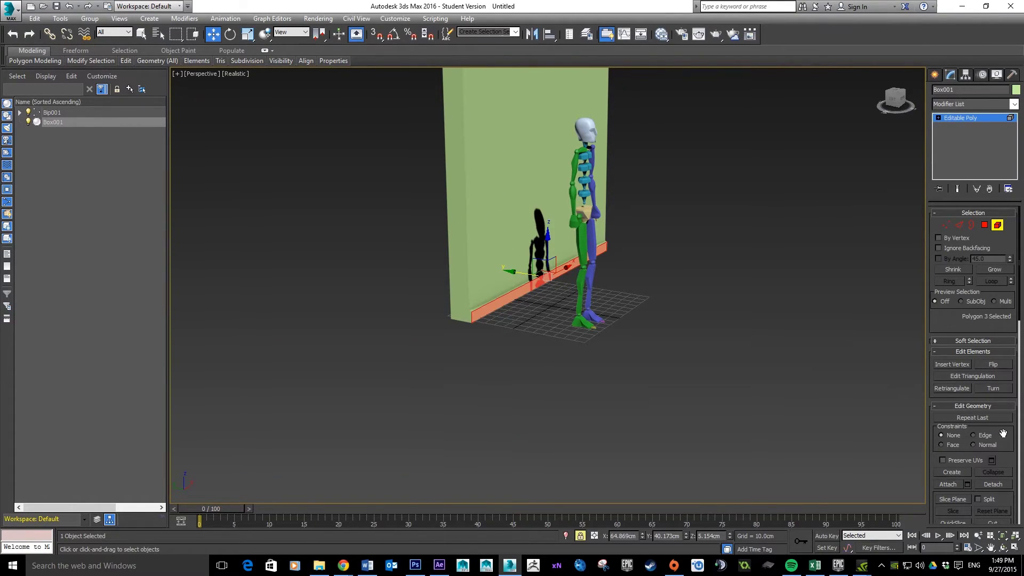
- Exit sub-object mode and test-move the wall along X to about 85.2 cm
{"action": "left_click_drag", "start_coordinate": [997, 426], "coordinate": [992, 266]}
{"action": "left_click_drag", "start_coordinate": [992, 267], "coordinate": [1008, 408]}
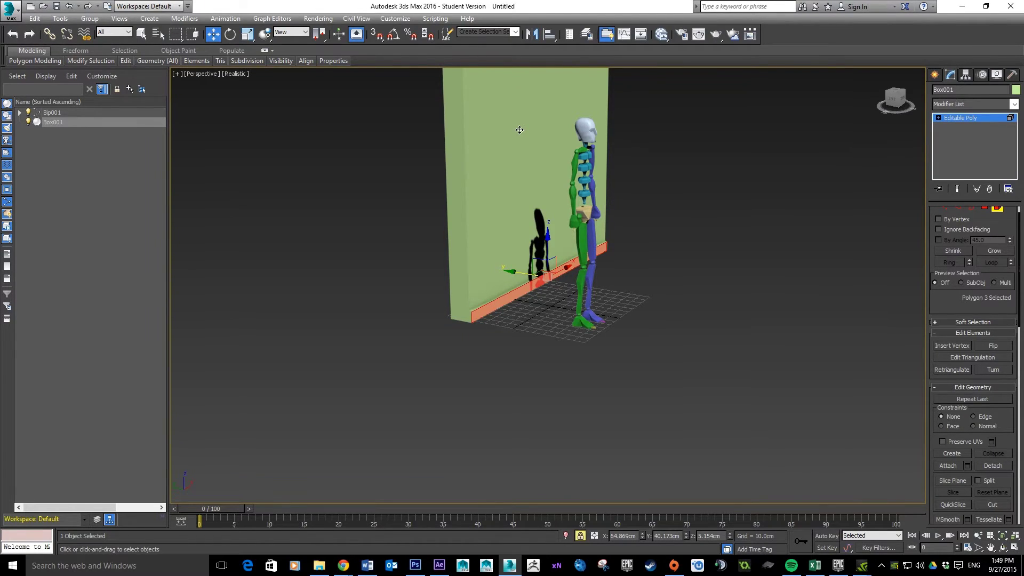
{"action": "scroll", "coordinate": [541, 271], "scroll_direction": "down", "scroll_amount": 2}
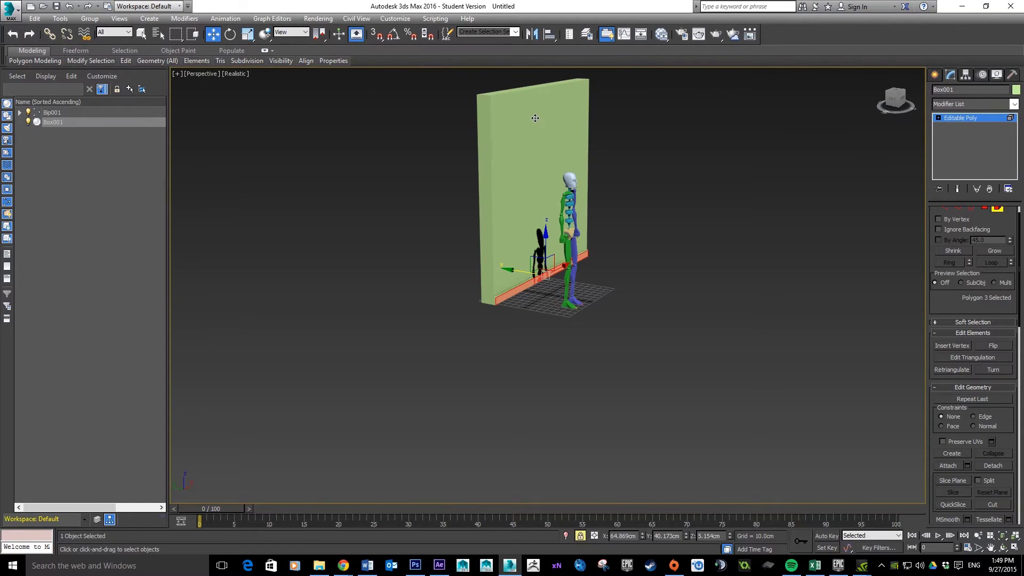
{"action": "scroll", "coordinate": [1008, 252], "scroll_direction": "up", "scroll_amount": 1}
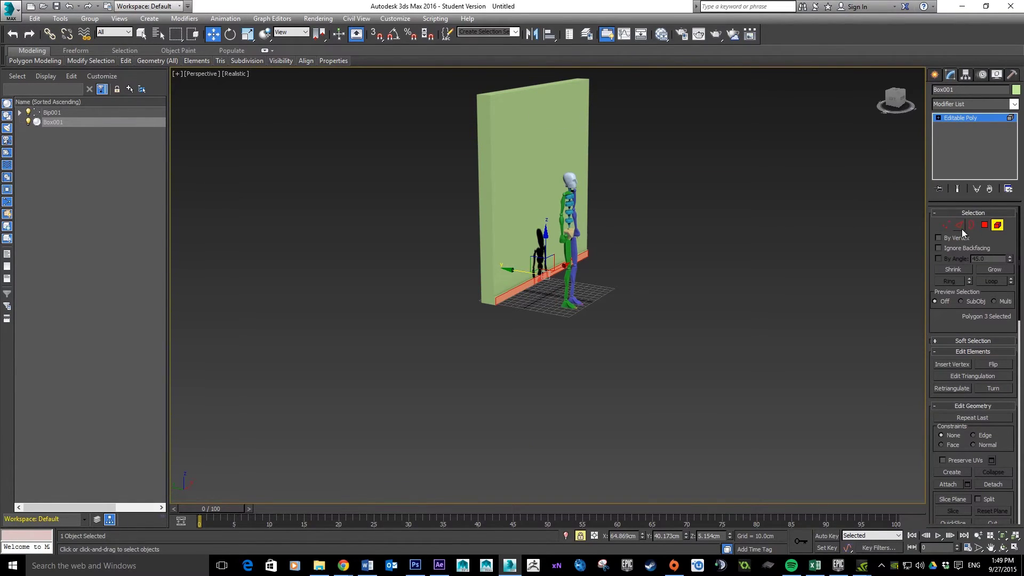
{"action": "left_click", "coordinate": [961, 116]}
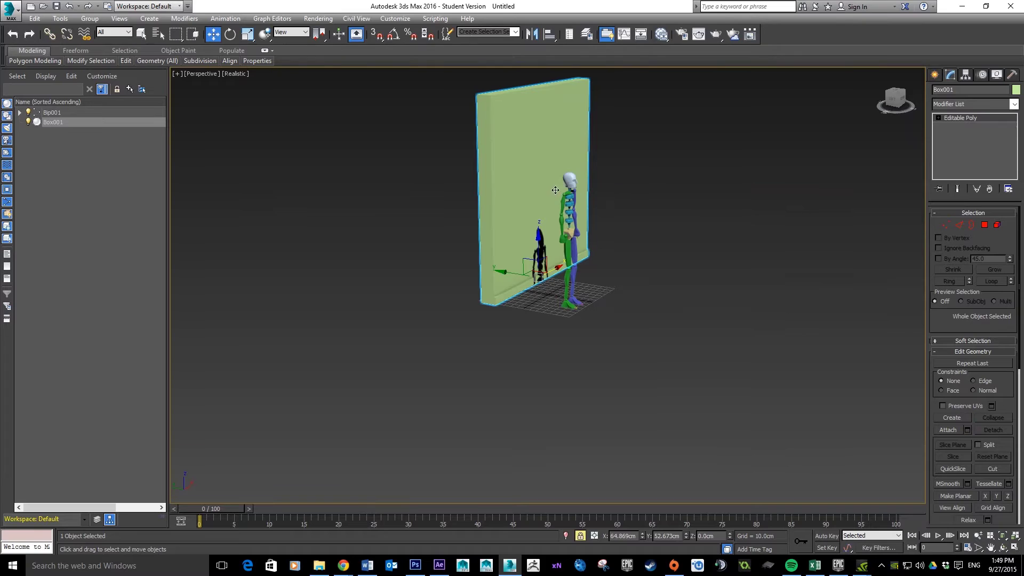
{"action": "scroll", "coordinate": [556, 189], "scroll_direction": "up", "scroll_amount": 3}
{"action": "scroll", "coordinate": [542, 187], "scroll_direction": "down", "scroll_amount": 1}
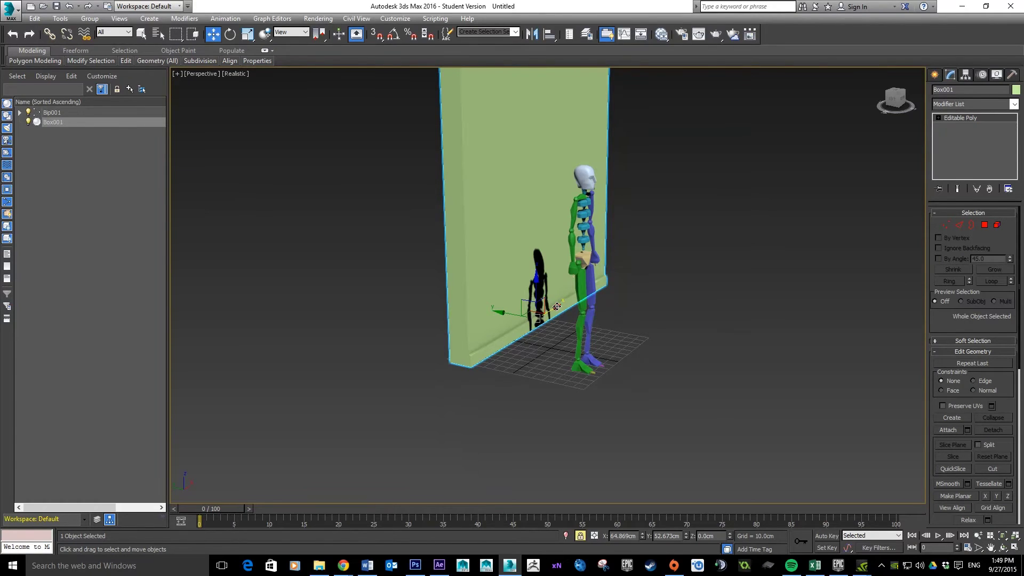
{"action": "mouse_move", "coordinate": [557, 306]}
{"action": "left_mouse_down"}
{"action": "mouse_move", "coordinate": [517, 323]}
{"action": "mouse_move", "coordinate": [567, 297]}
{"action": "left_mouse_up"}
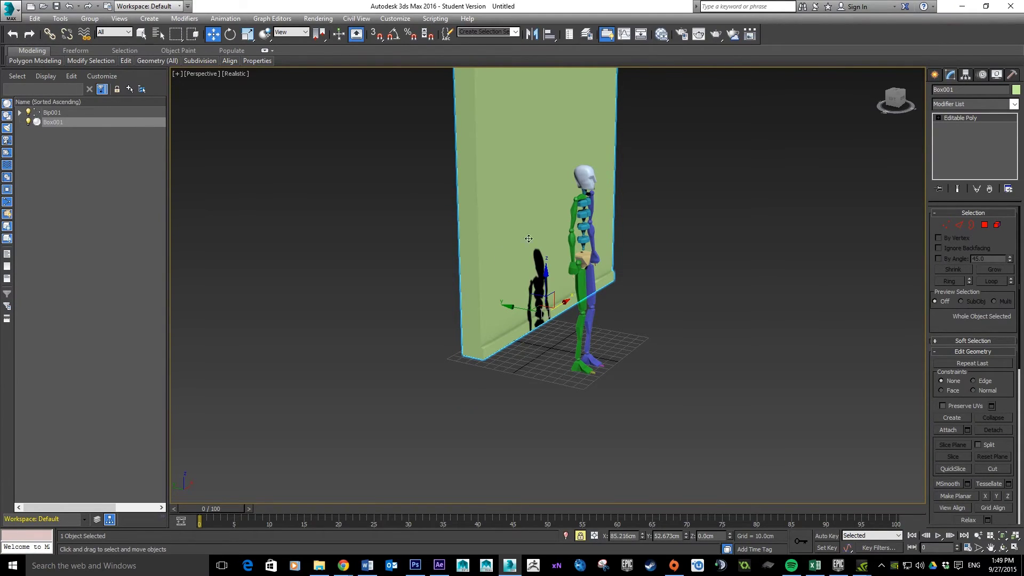
- Enable snapping and add Vertex to the grid-point snap targets in Grid and Snap Settings
{"action": "left_click", "coordinate": [376, 34]}
{"action": "right_click", "coordinate": [376, 34]}
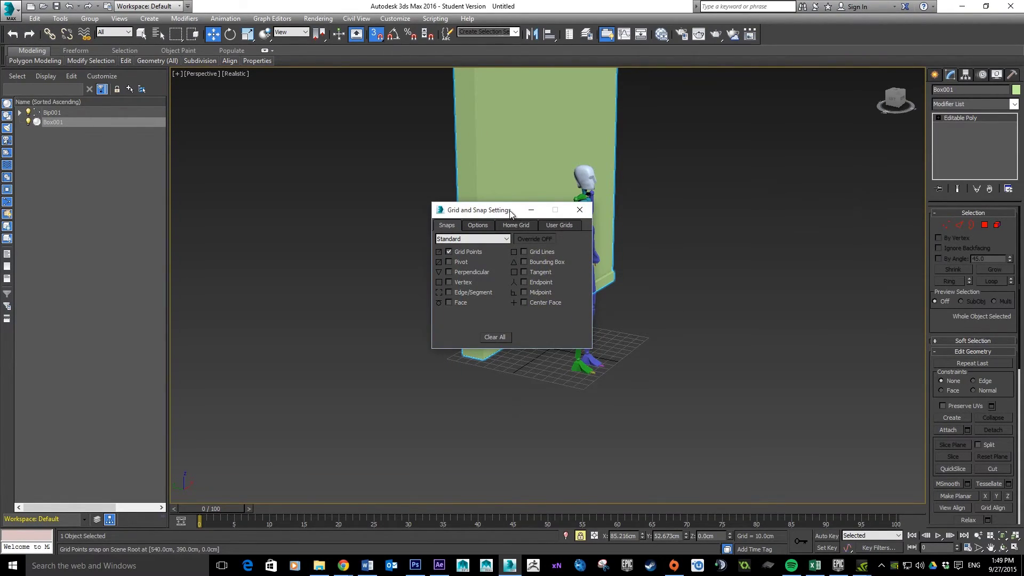
{"action": "left_click_drag", "start_coordinate": [510, 213], "coordinate": [637, 114]}
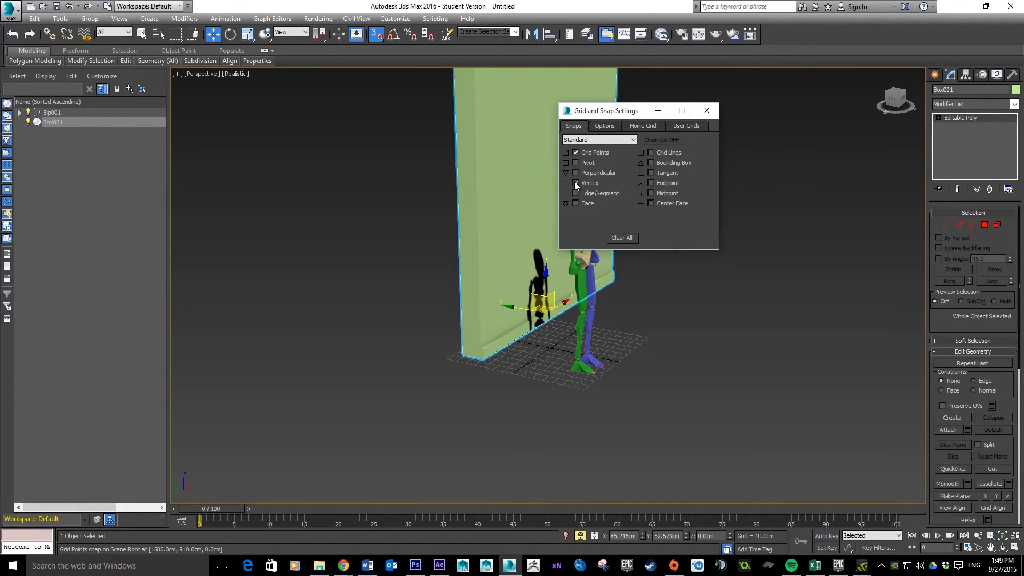
{"action": "left_click", "coordinate": [711, 113]}
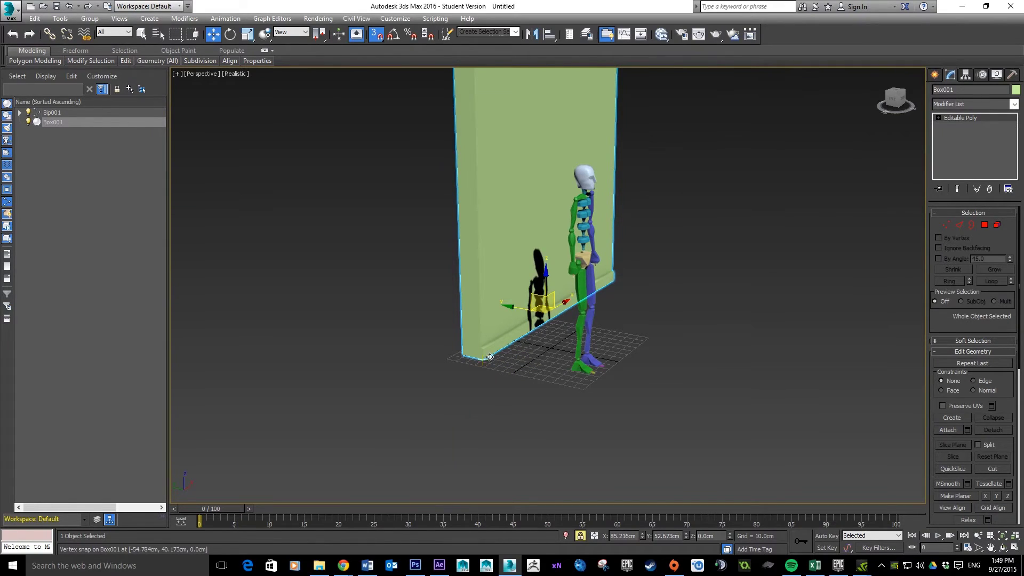
- With Affect Pivot Only, snap Box001's pivot to its bottom corner vertex (-54.784, 40.173, 0 cm)
{"action": "left_click", "coordinate": [966, 75]}
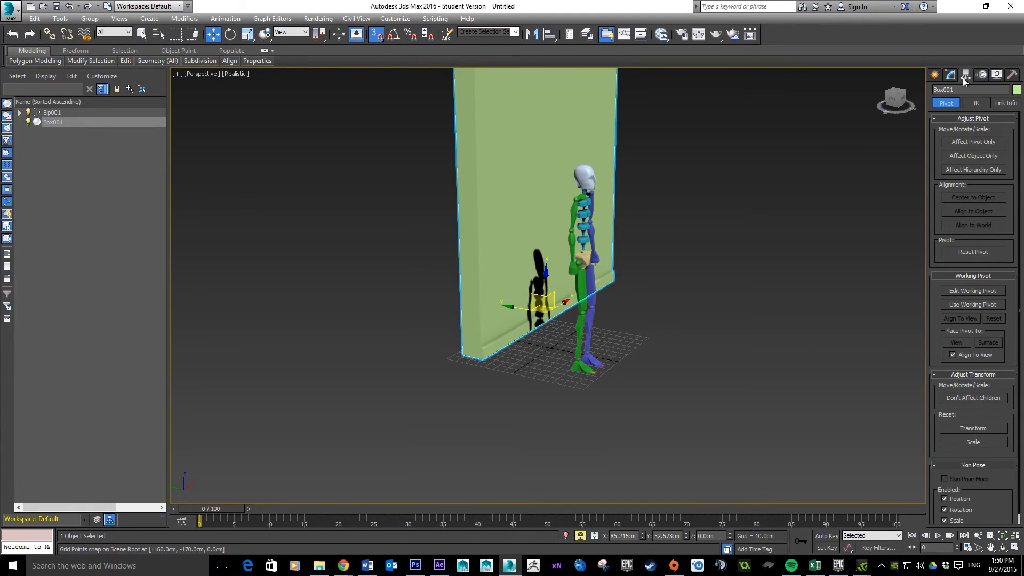
{"action": "left_click", "coordinate": [973, 141]}
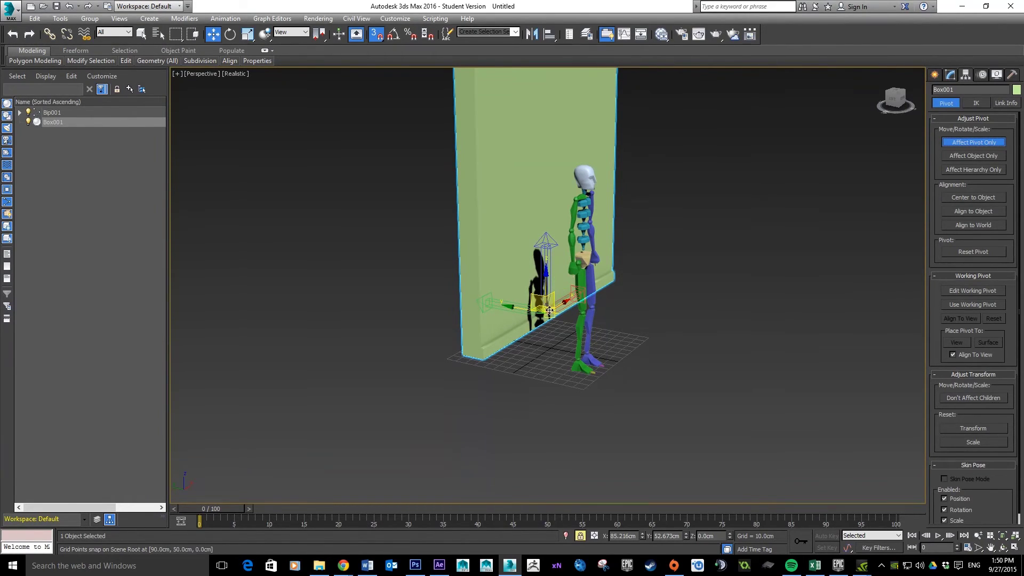
{"action": "left_click_drag", "start_coordinate": [566, 300], "coordinate": [528, 338]}
{"action": "scroll", "coordinate": [527, 339], "scroll_direction": "up", "scroll_amount": 5}
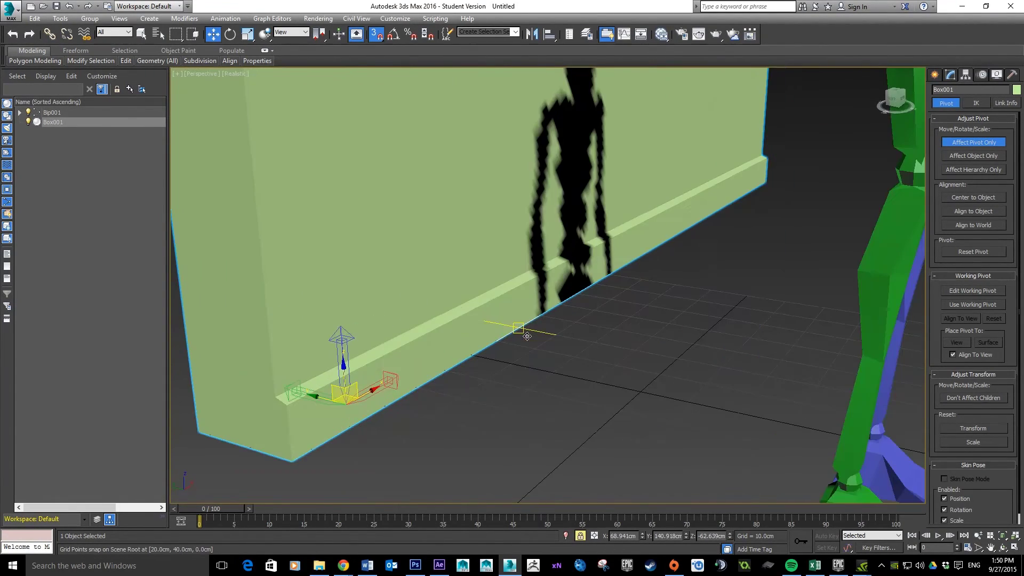
{"action": "left_click_drag", "start_coordinate": [362, 402], "coordinate": [292, 464]}
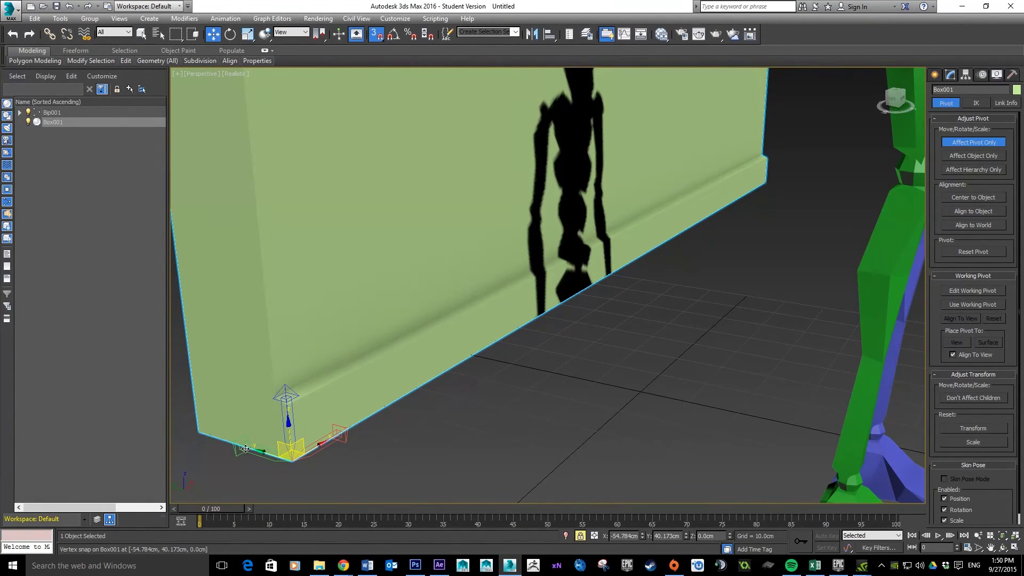
{"action": "left_click_drag", "start_coordinate": [246, 446], "coordinate": [291, 460]}
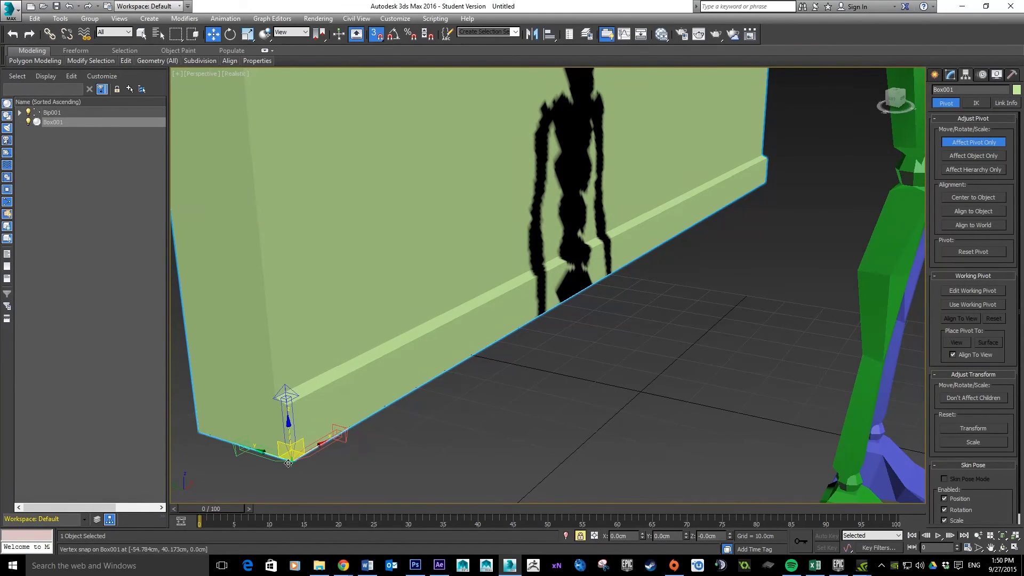
{"action": "scroll", "coordinate": [469, 425], "scroll_direction": "down", "scroll_amount": 10}
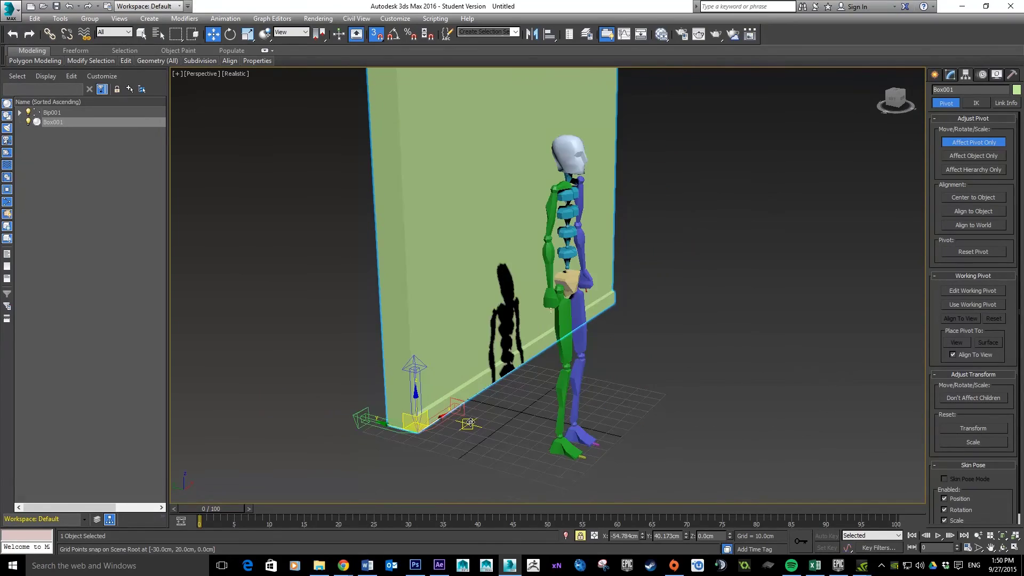
{"action": "left_click", "coordinate": [984, 143]}
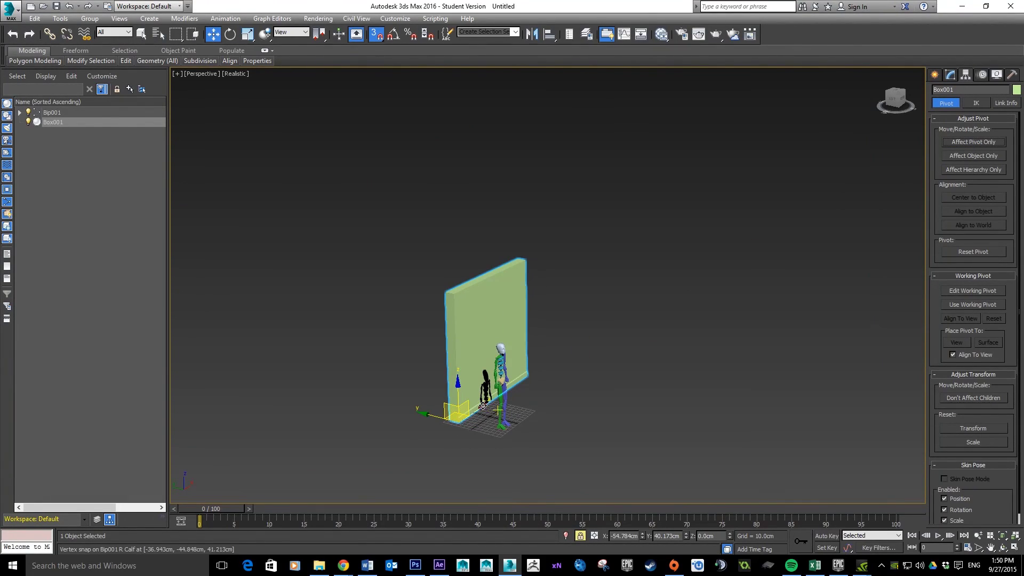
- Rotate the wall about its vertical axis, then undo to restore its original orientation
{"action": "key", "text": "e"}
{"action": "mouse_move", "coordinate": [480, 435]}
{"action": "left_mouse_down"}
{"action": "mouse_move", "coordinate": [421, 437]}
{"action": "mouse_move", "coordinate": [479, 434]}
{"action": "left_mouse_up"}
{"action": "key", "text": "ctrl+z"}
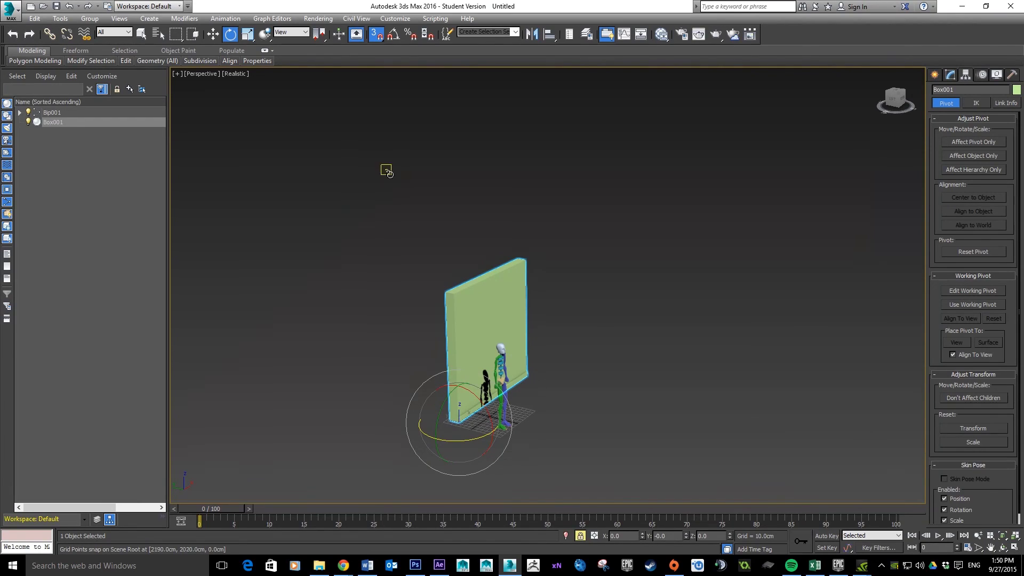
- Shift-move a Copy of the wall, Box002, snapped end-to-end beside Box001 at X 225.217 cm
{"action": "key", "text": "w"}
{"action": "left_click_drag", "start_coordinate": [483, 407], "coordinate": [533, 376], "text": "shift"}
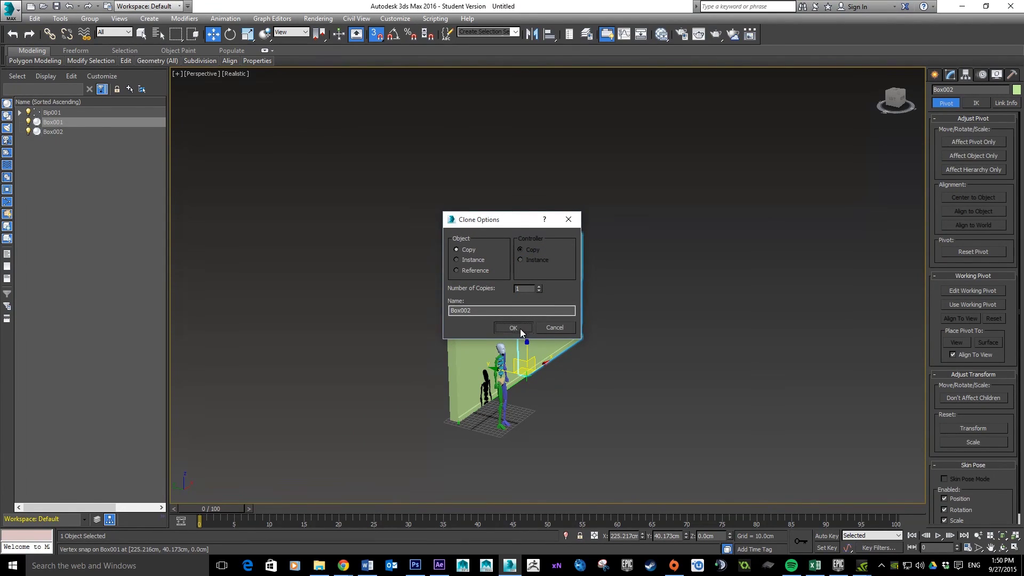
{"action": "left_click", "coordinate": [518, 328]}
{"action": "middle_click_drag", "start_coordinate": [655, 368], "coordinate": [607, 366], "text": "alt"}
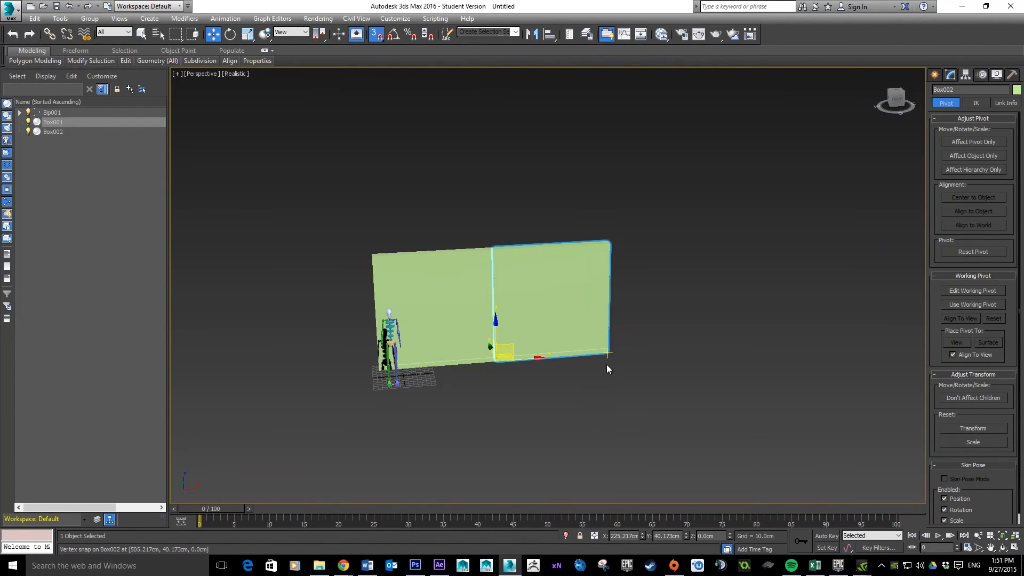